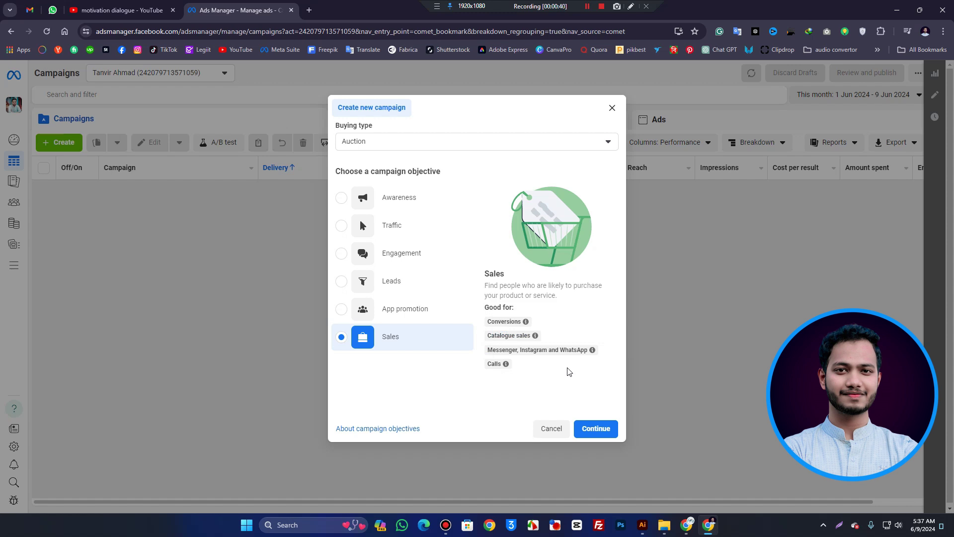
# Start a Sales campaign using the Manual sales campaign setup
pyautogui.click(592, 433)
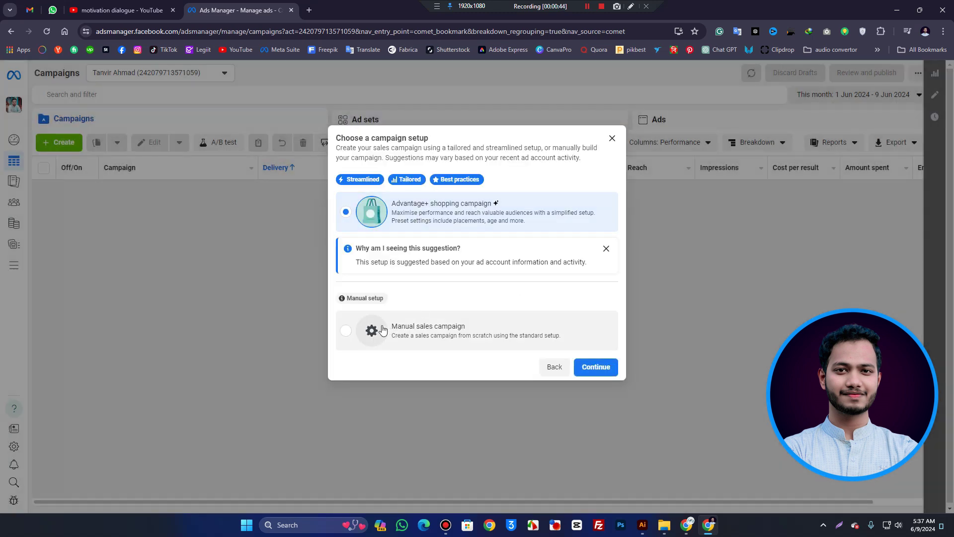
pyautogui.click(511, 339)
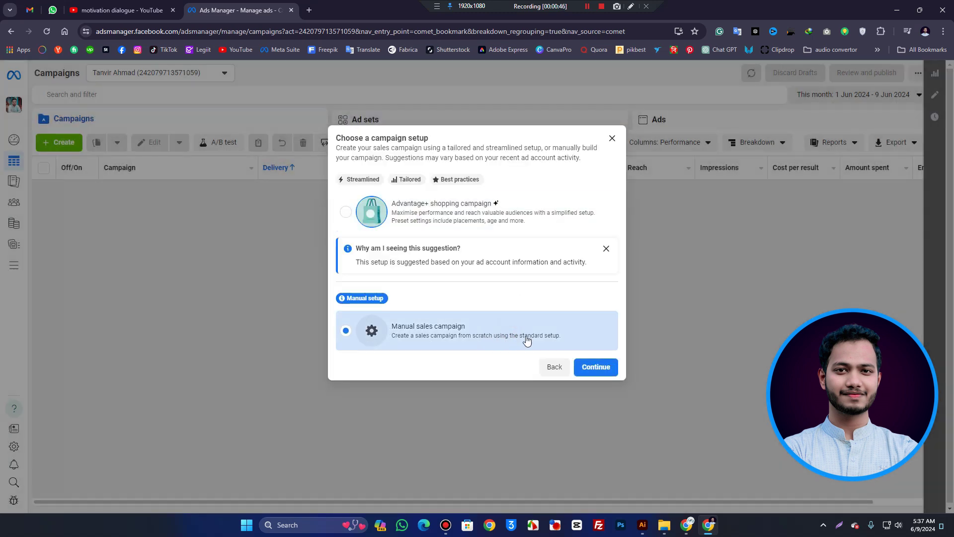
pyautogui.click(601, 372)
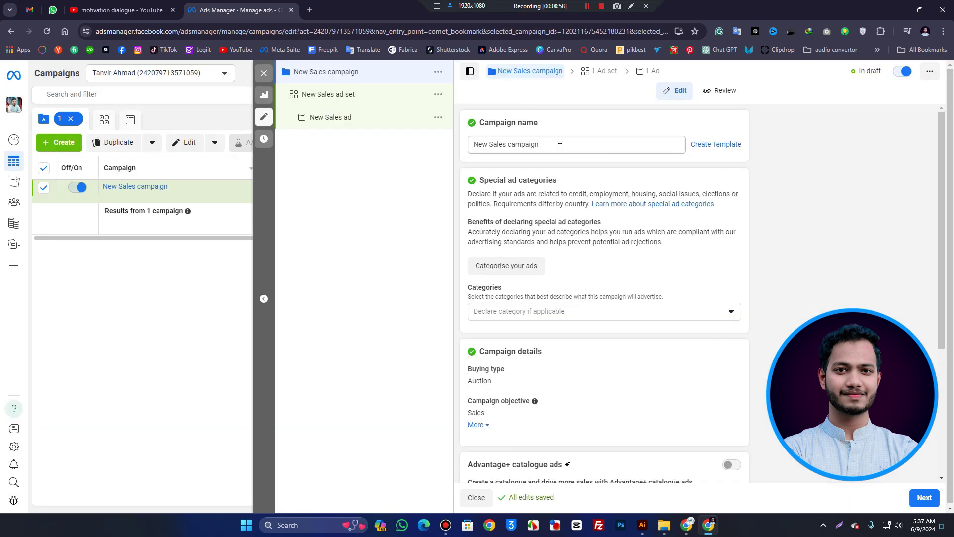
# Review the campaign name and the available special ad categories without declaring one
pyautogui.moveTo(560, 147); pyautogui.dragTo(417, 156)
pyautogui.scroll(-2, 528, 256)
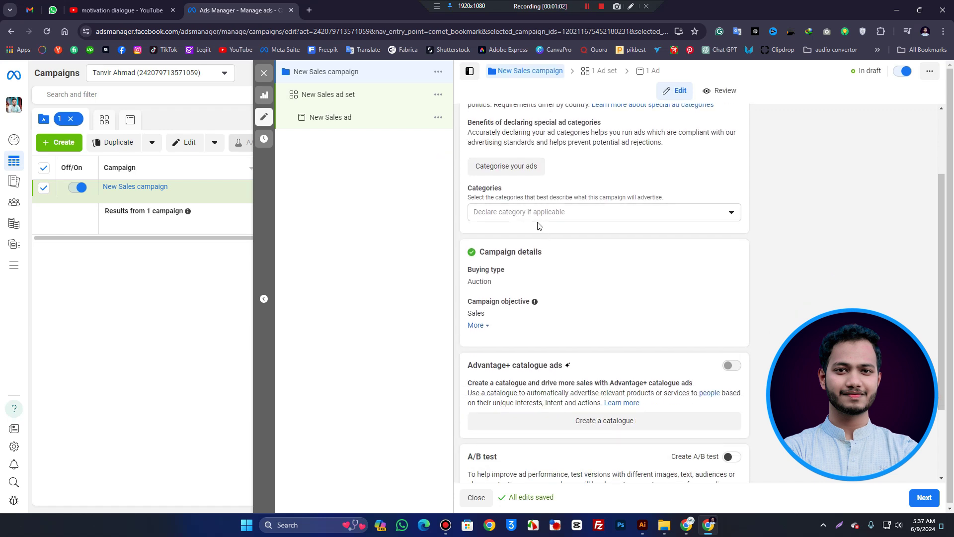
pyautogui.click(532, 212)
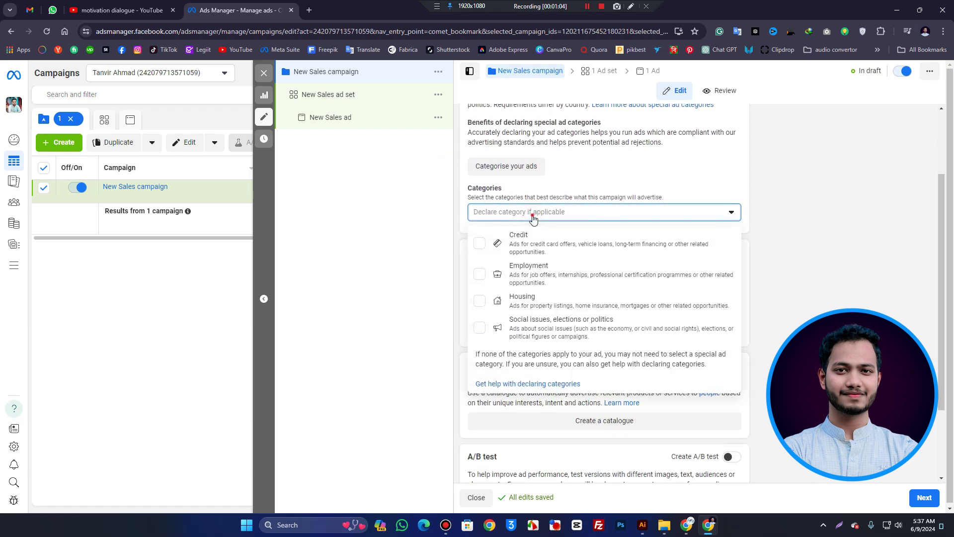
pyautogui.click(534, 213)
pyautogui.scroll(-2, 533, 218)
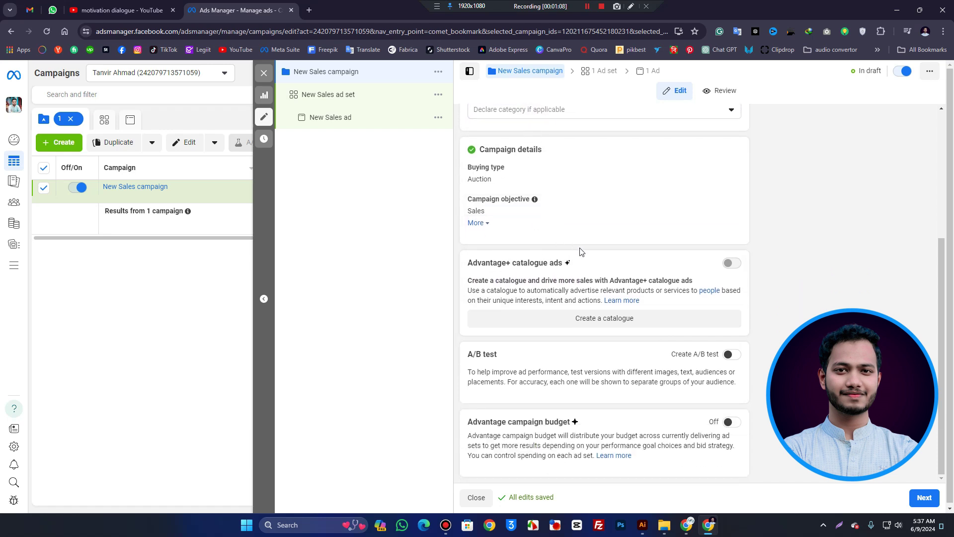
# Enable the A/B test and Advantage campaign budget, and continue to the ad set settings
pyautogui.click(729, 354)
pyautogui.scroll(-1, 586, 431)
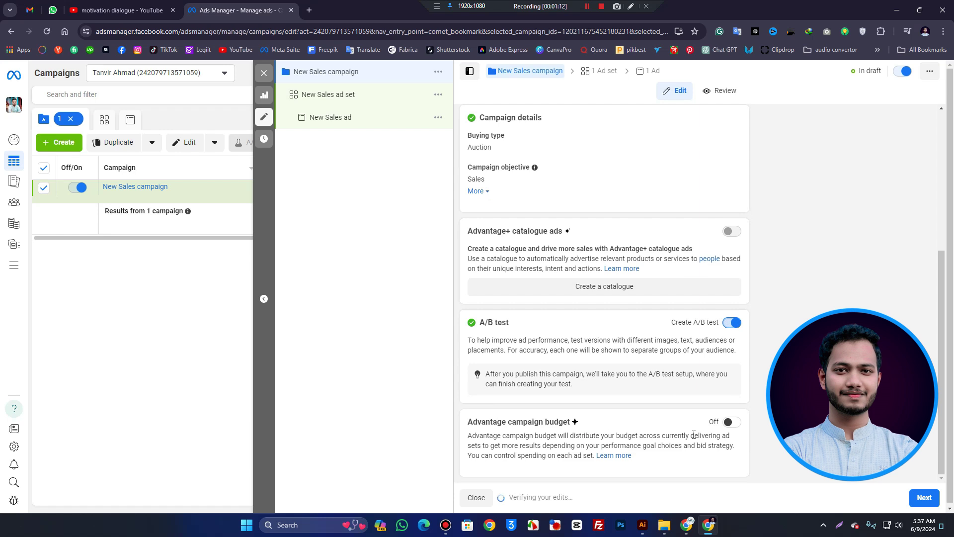
pyautogui.click(730, 422)
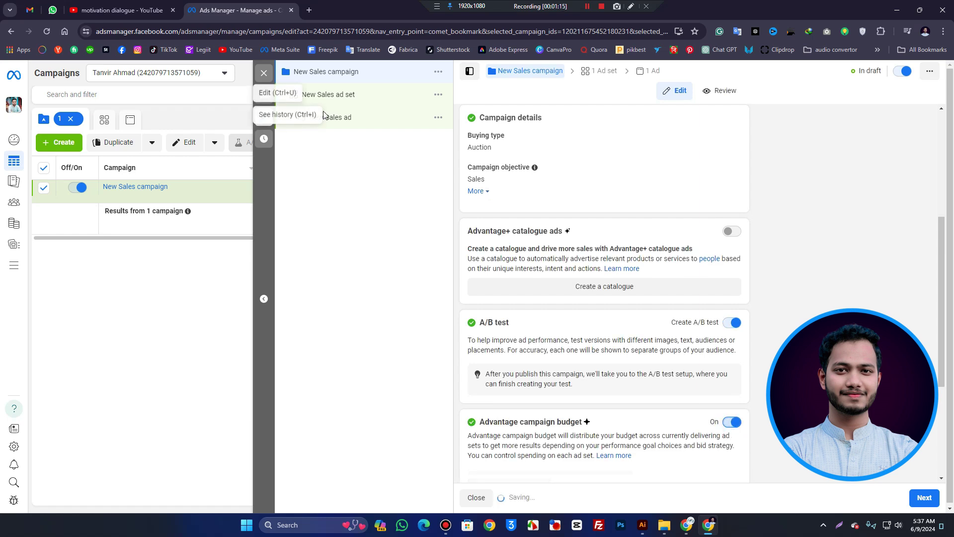
pyautogui.click(913, 499)
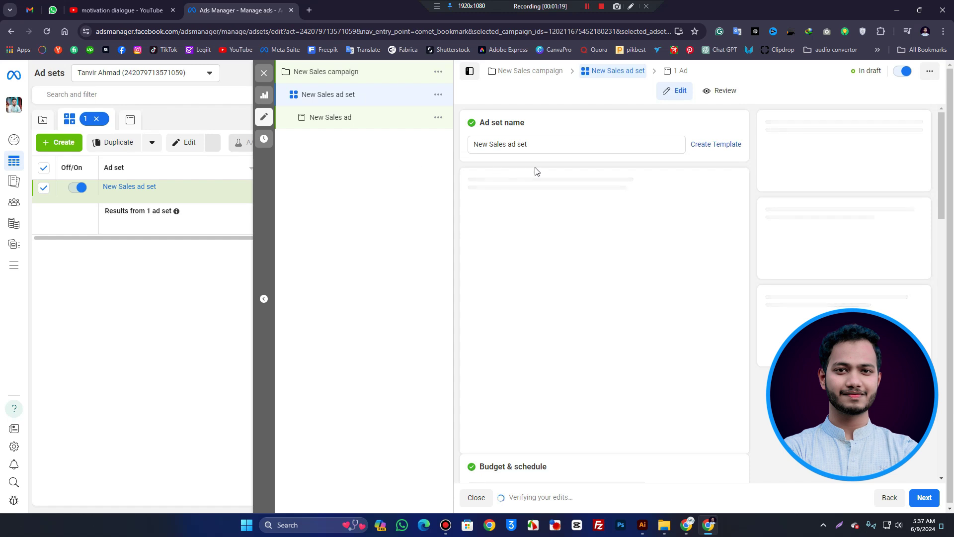
# Set the ad set's conversion location to Messaging apps after checking the Website option
pyautogui.tripleClick(580, 146)
pyautogui.click(473, 325)
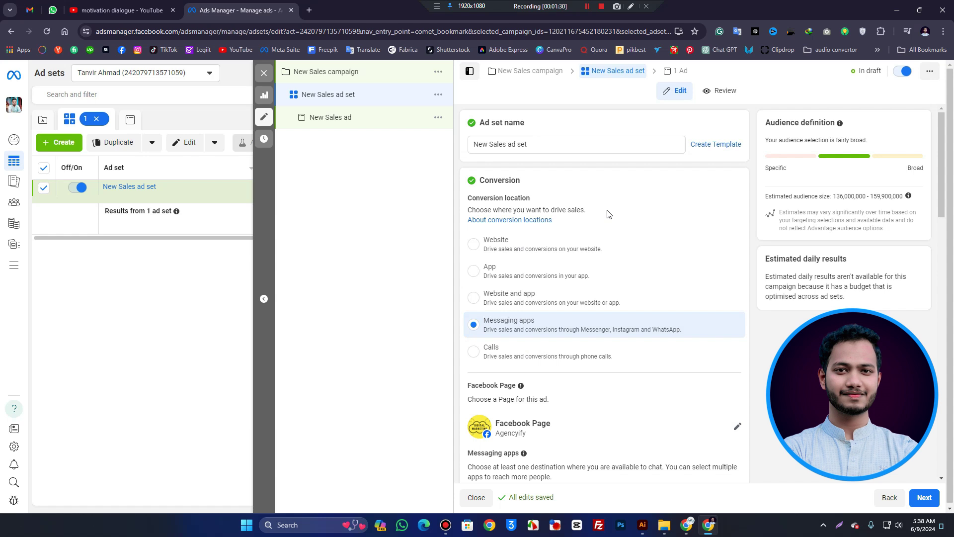
pyautogui.click(588, 244)
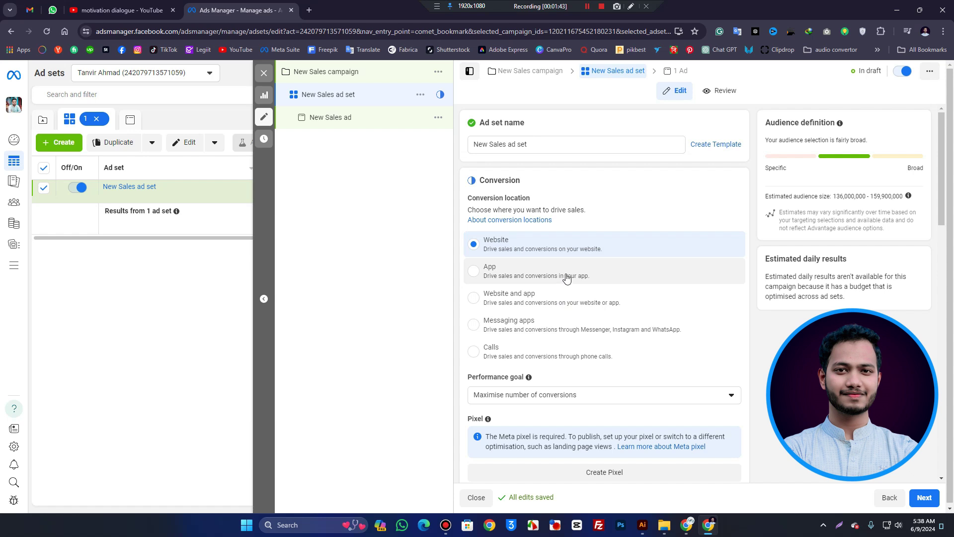
pyautogui.click(542, 333)
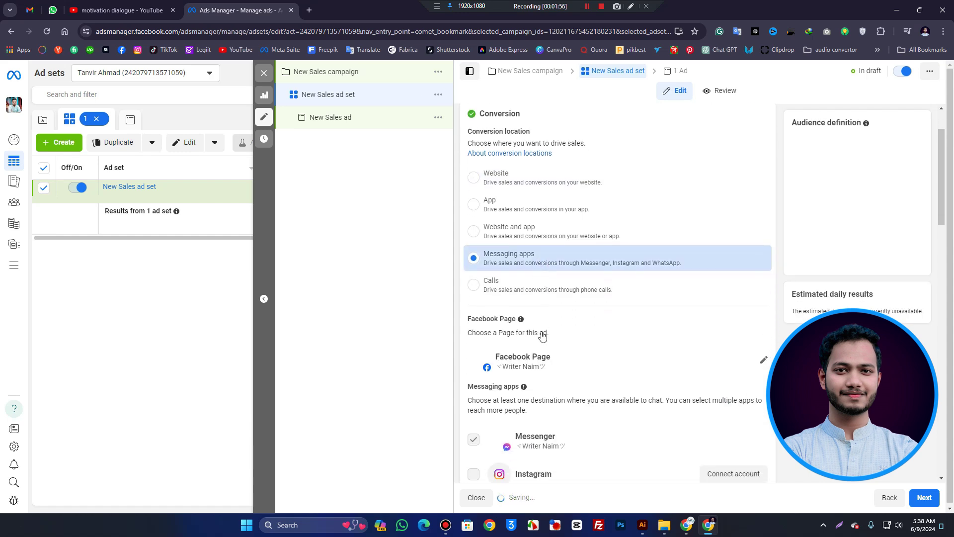
# Choose Clorhing Style as the Facebook Page for the ad set
pyautogui.scroll(-5, 713, 132)
pyautogui.click(737, 128)
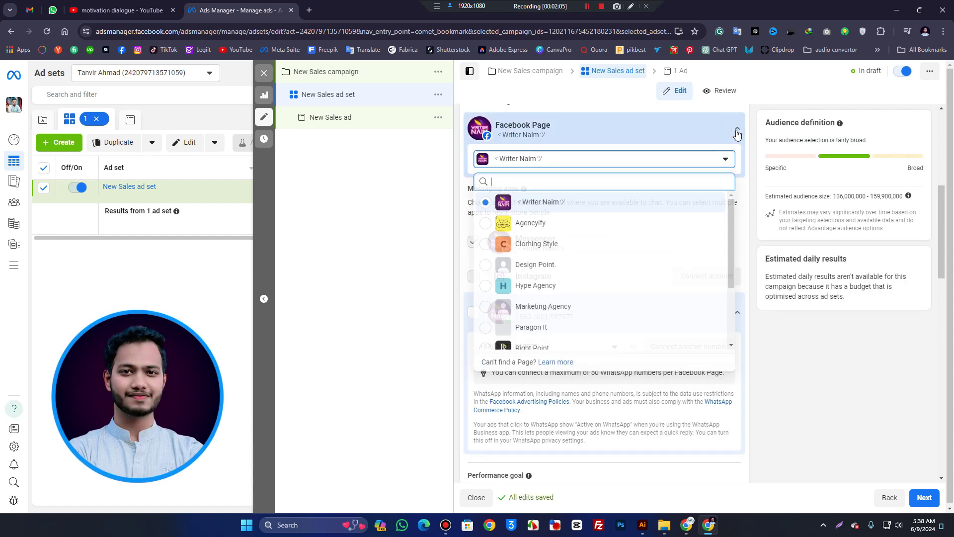
pyautogui.click(549, 243)
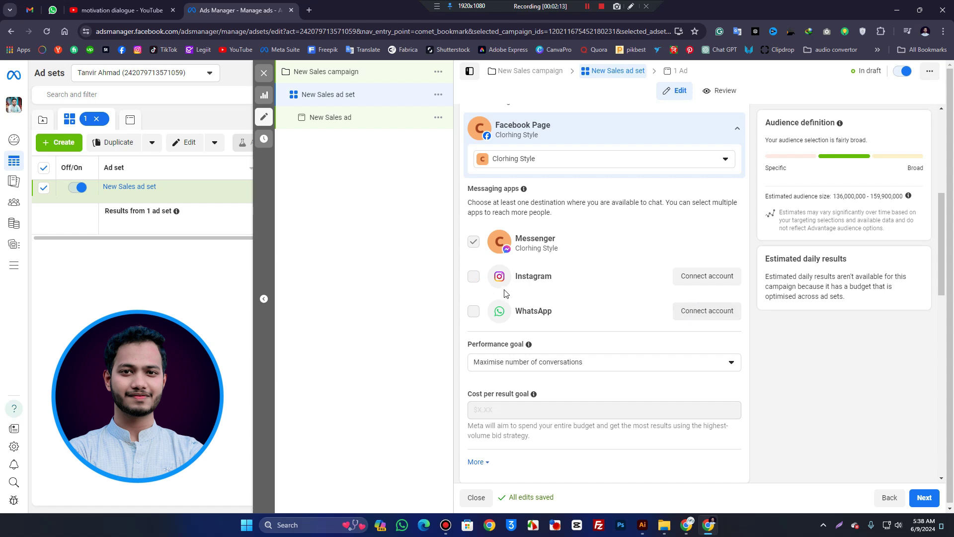
# Expand the additional conversion settings to check when charges apply
pyautogui.scroll(-2, 572, 311)
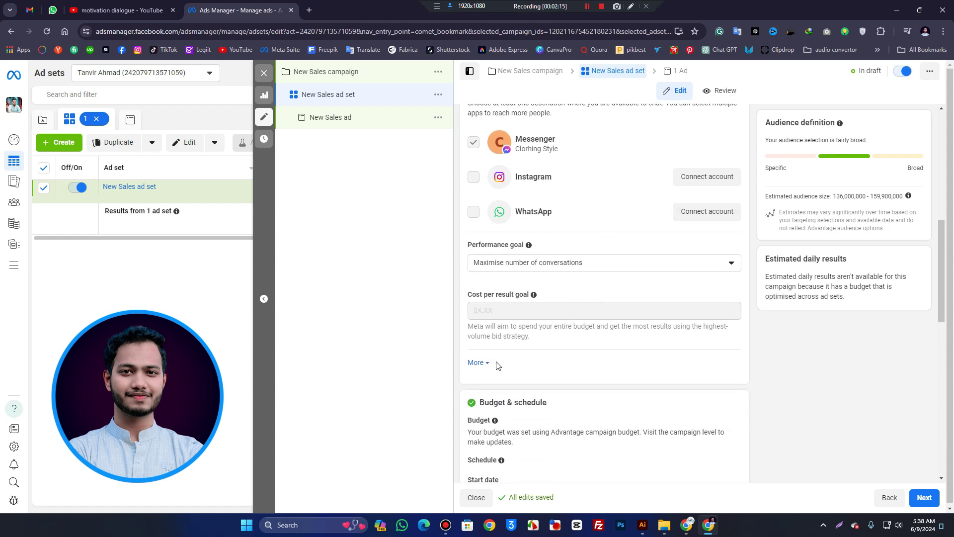
pyautogui.scroll(-2, 497, 366)
pyautogui.click(481, 261)
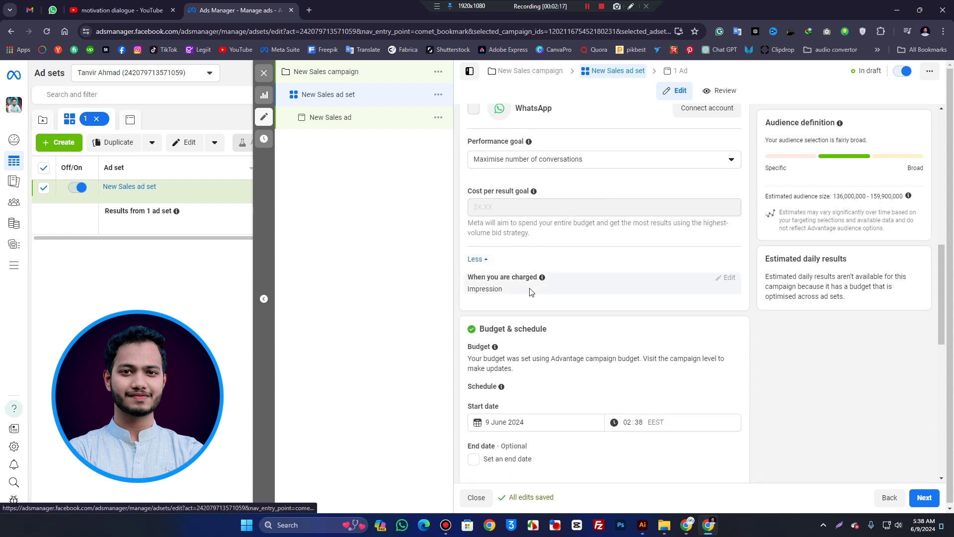
# Schedule the ad set to start on 10 June 2024 at 00:00
pyautogui.scroll(-2, 549, 302)
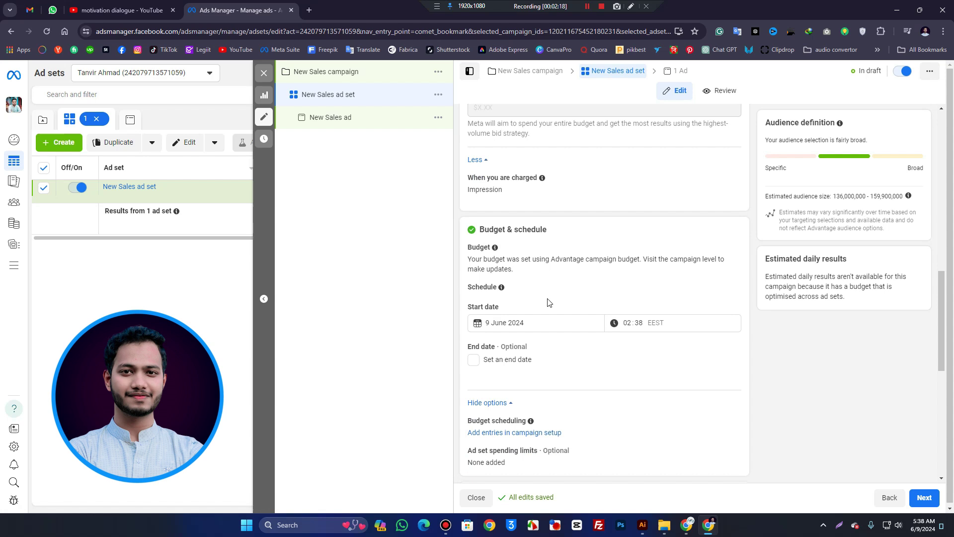
pyautogui.click(492, 324)
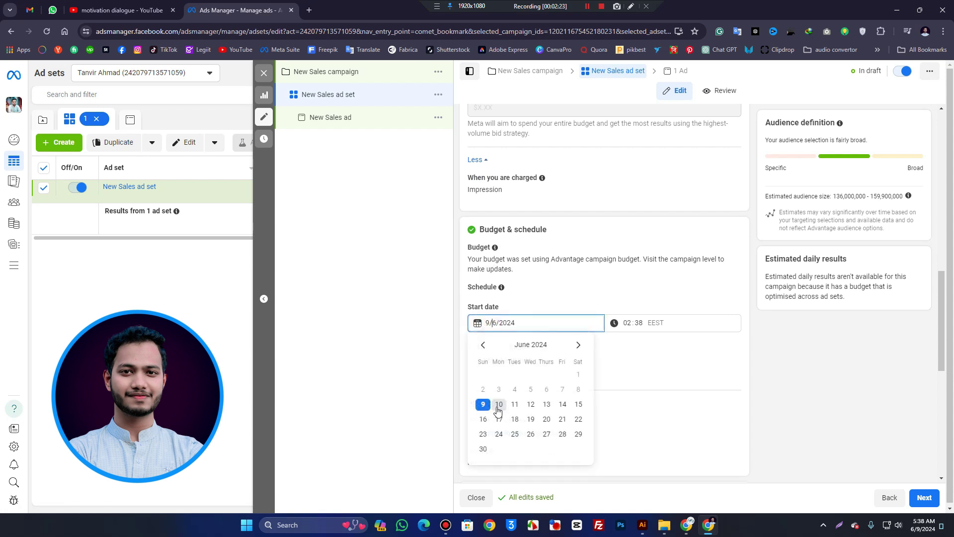
pyautogui.click(498, 404)
pyautogui.click(625, 323)
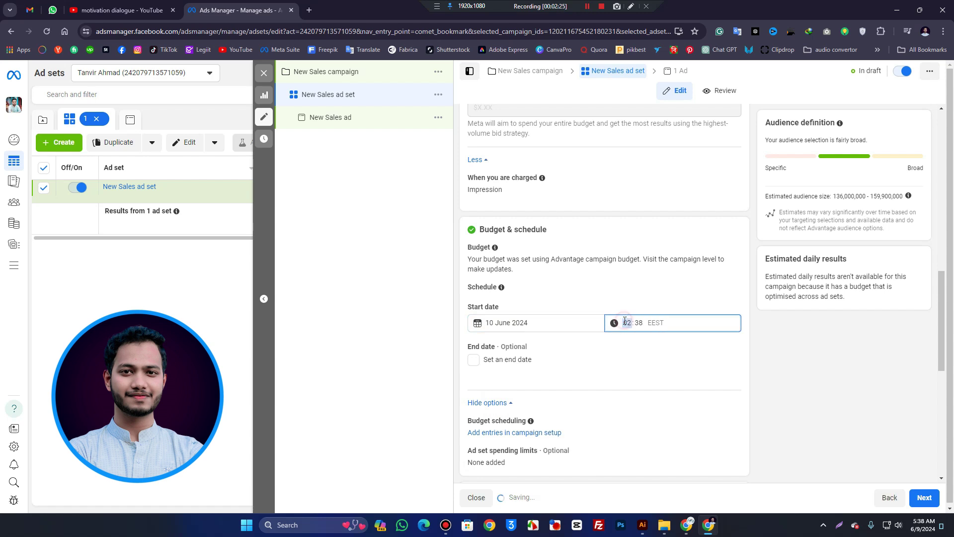
pyautogui.click(638, 323)
pyautogui.write('00')
# Enable an end date for the ad set and set it to 15 June 2024
pyautogui.scroll(-1, 637, 324)
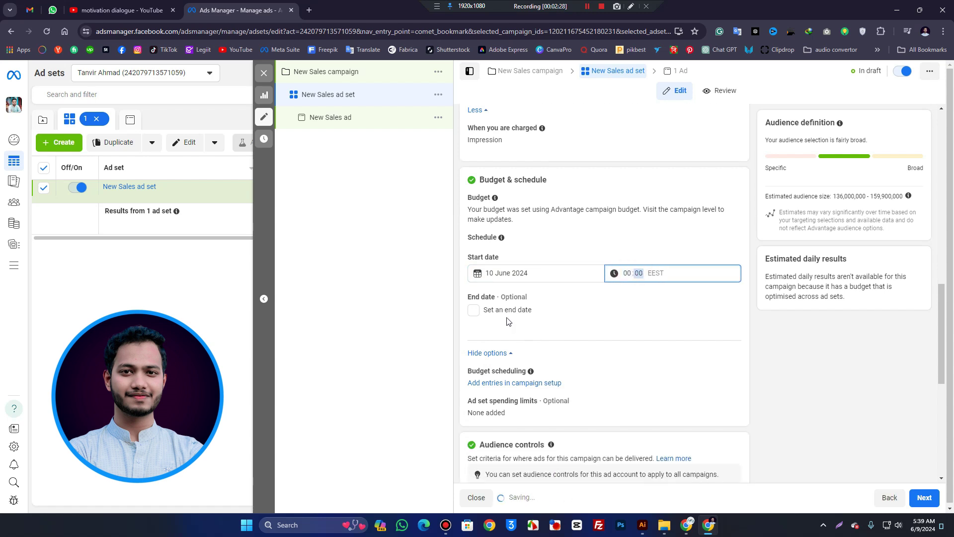
pyautogui.click(475, 310)
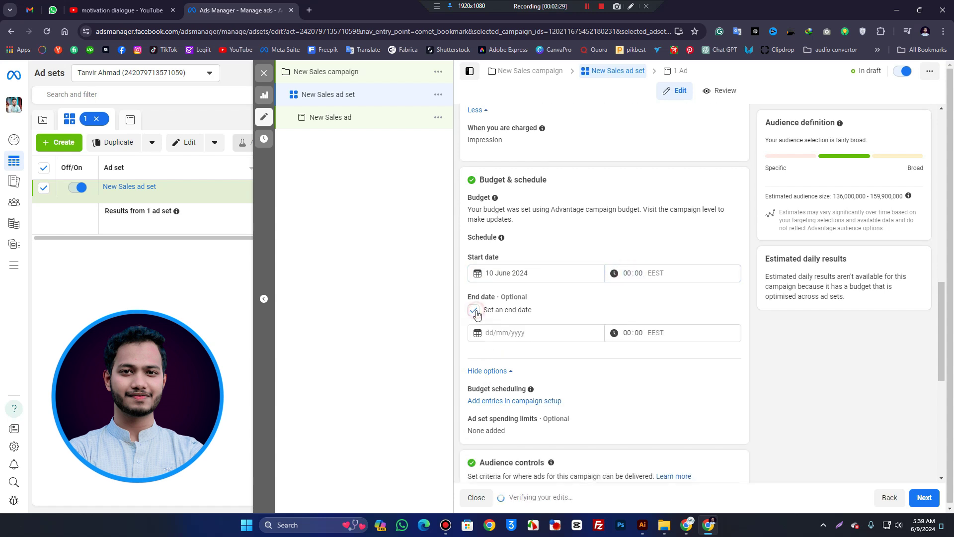
pyautogui.click(491, 333)
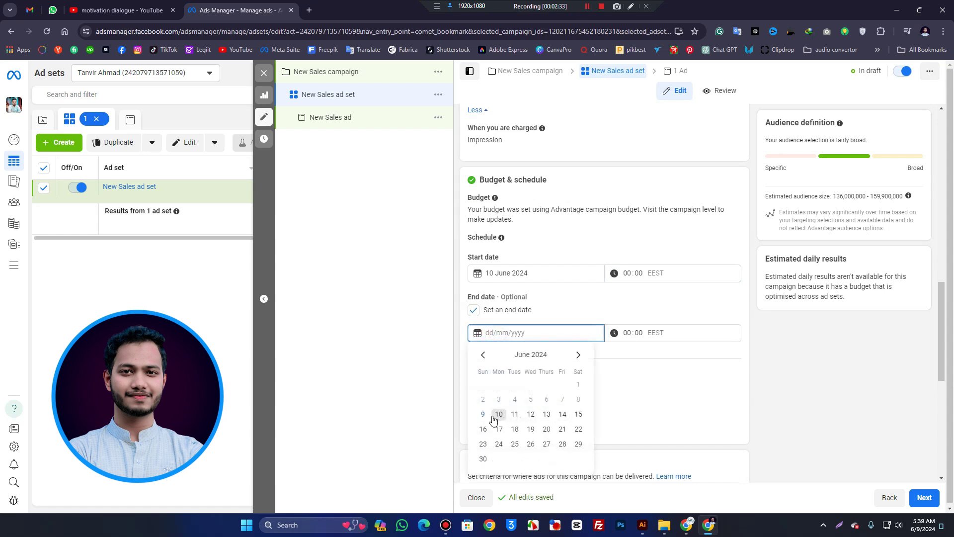
pyautogui.click(577, 416)
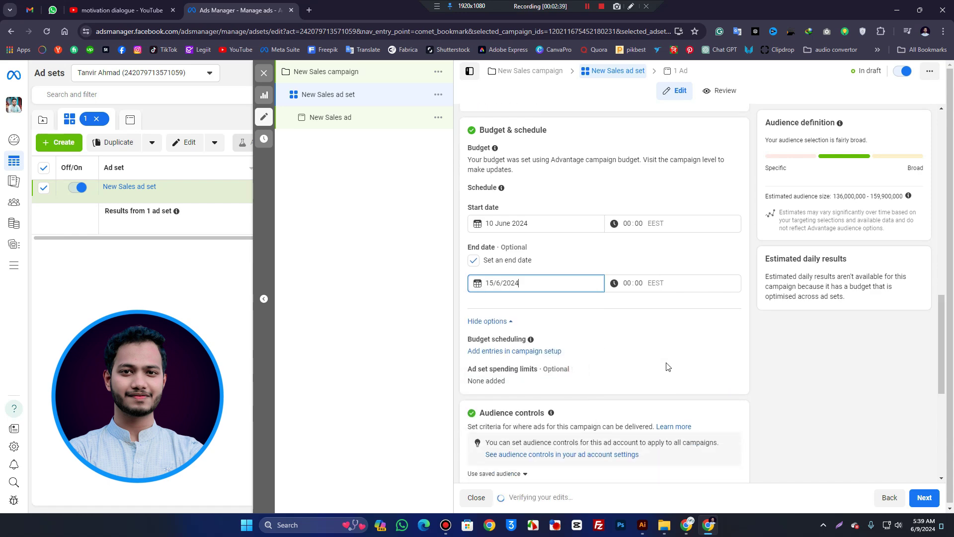
# Open the audience locations for editing and switch the location search from Include to Add exclusions
pyautogui.scroll(-2, 567, 337)
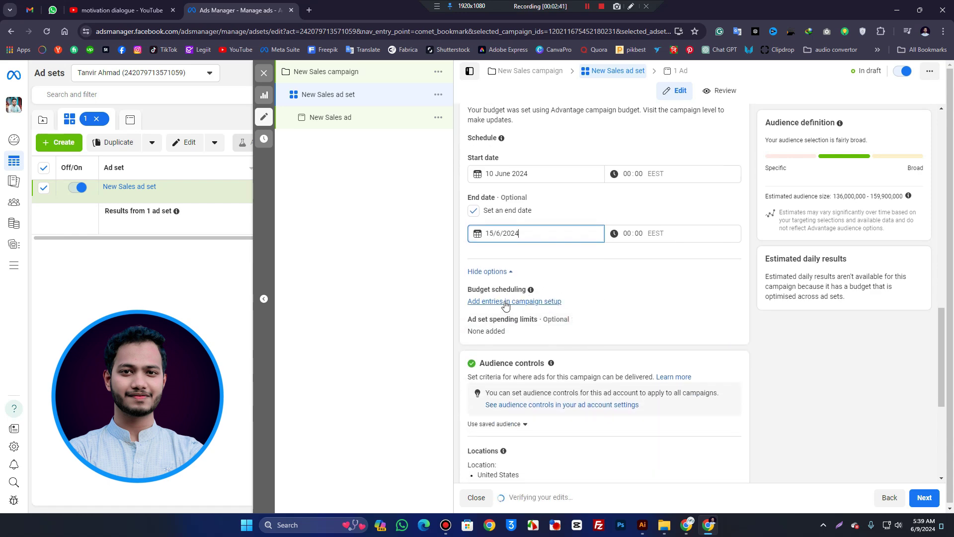
pyautogui.scroll(-4, 542, 303)
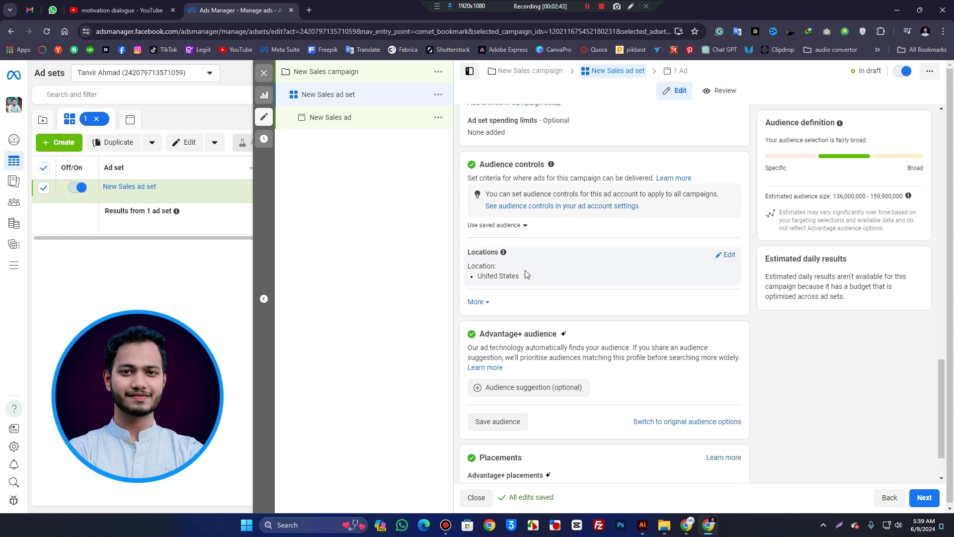
pyautogui.click(730, 255)
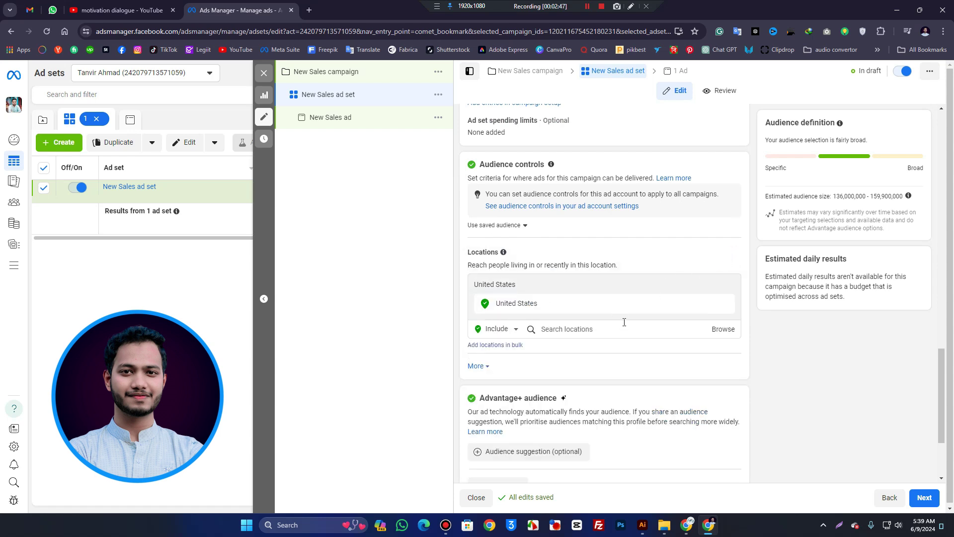
pyautogui.click(609, 323)
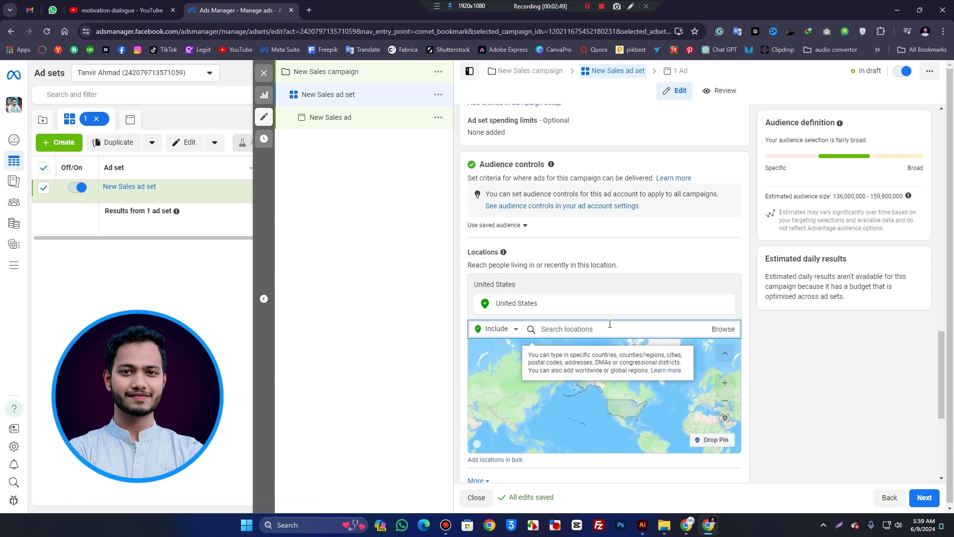
pyautogui.click(497, 330)
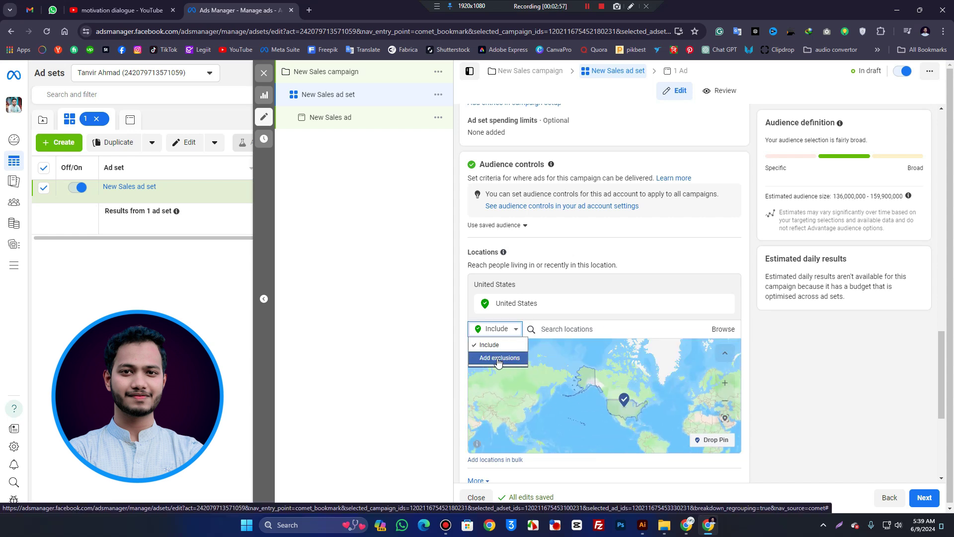
pyautogui.click(499, 359)
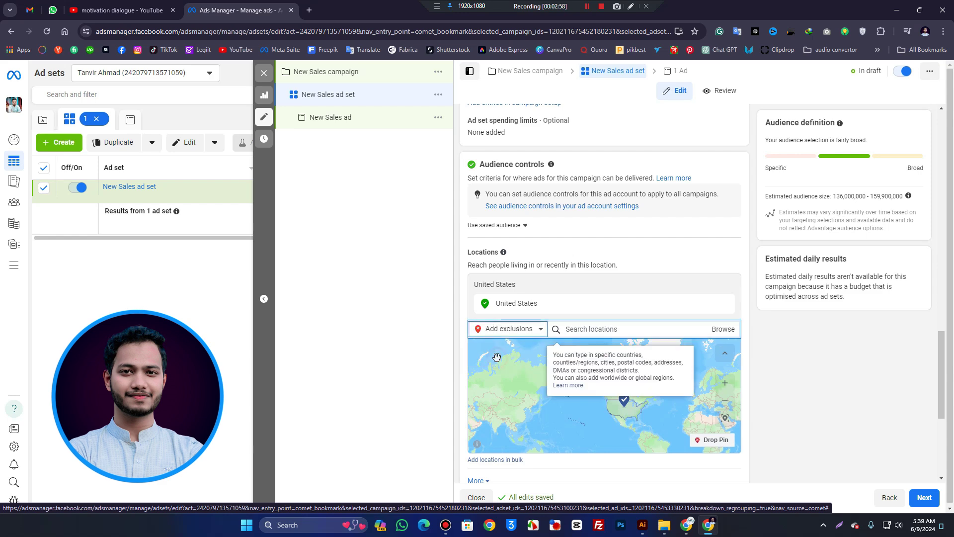
# Expand the optional audience suggestion settings under Advantage+ audience
pyautogui.scroll(-2, 788, 332)
pyautogui.scroll(-3, 788, 330)
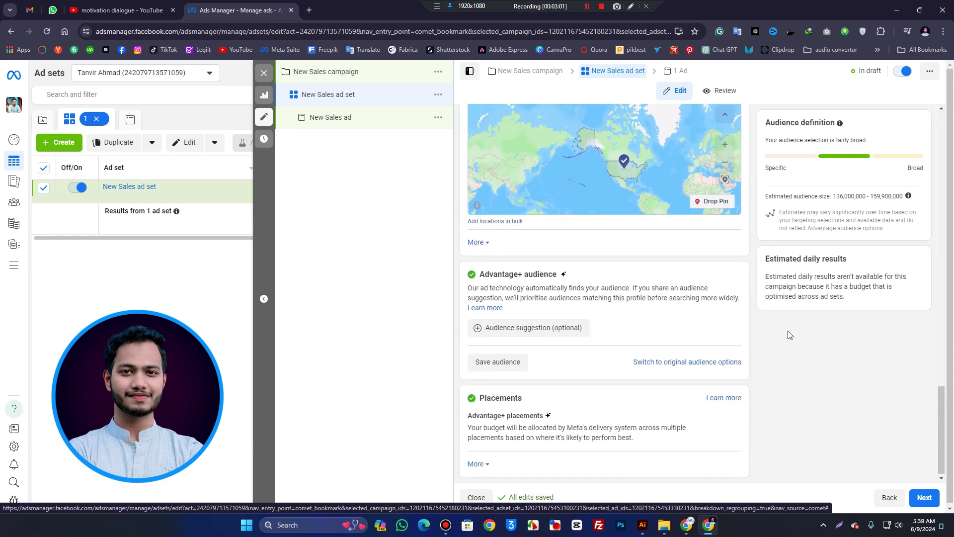
pyautogui.click(508, 328)
# Open the suggested audience's age range for editing and examine the minimum and maximum age choices
pyautogui.scroll(-2, 517, 326)
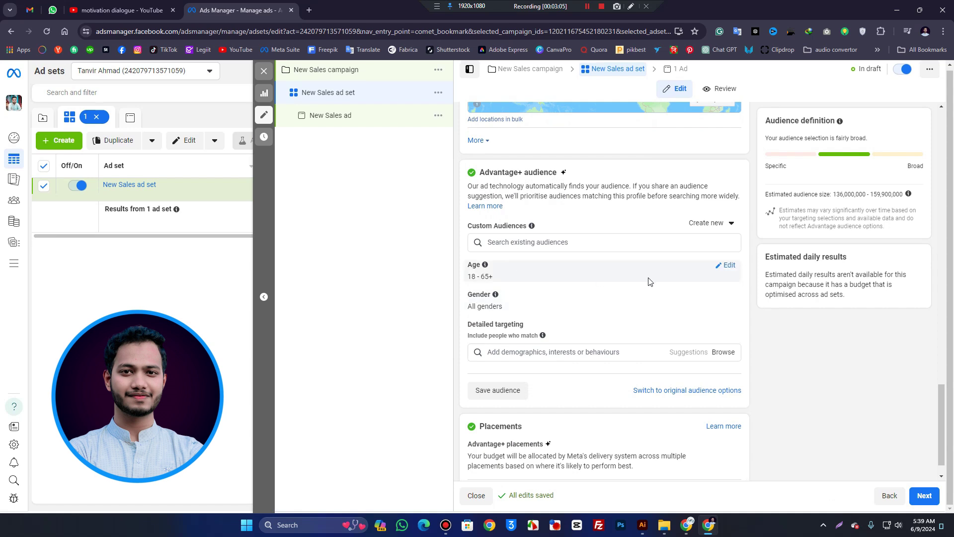
pyautogui.click(729, 267)
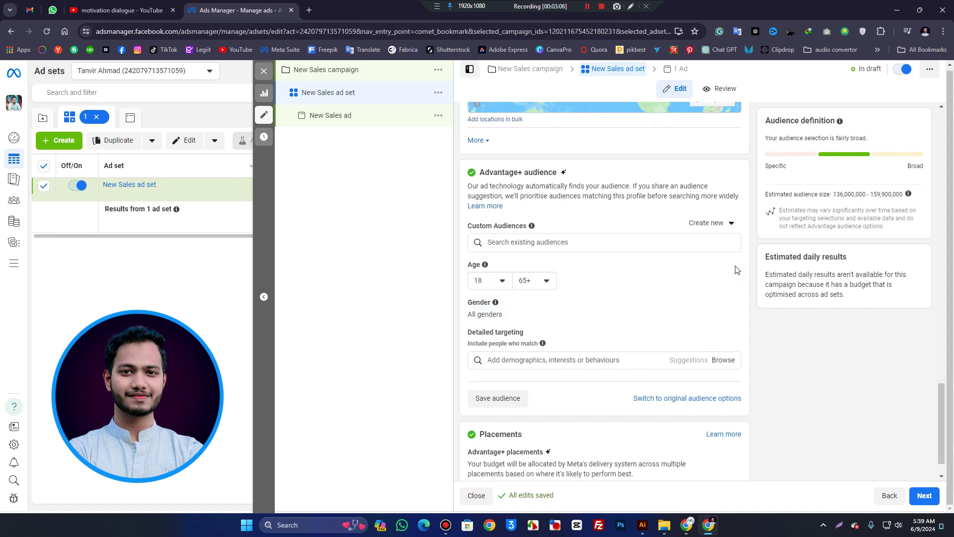
pyautogui.click(501, 282)
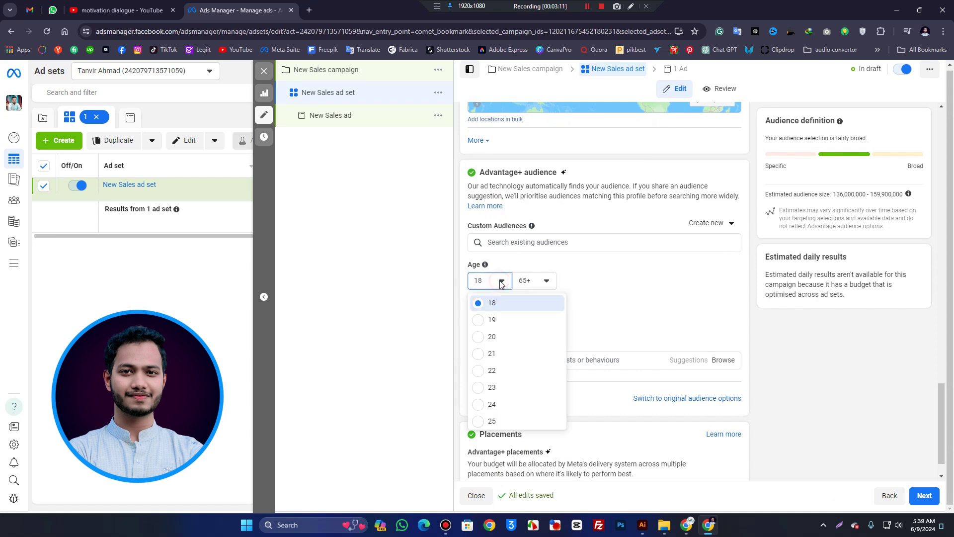
pyautogui.click(543, 281)
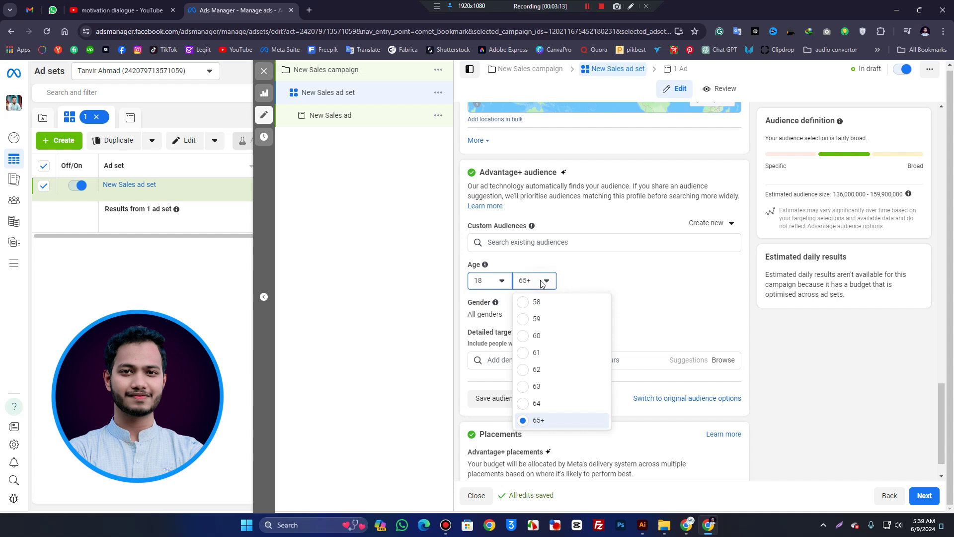
pyautogui.click(601, 275)
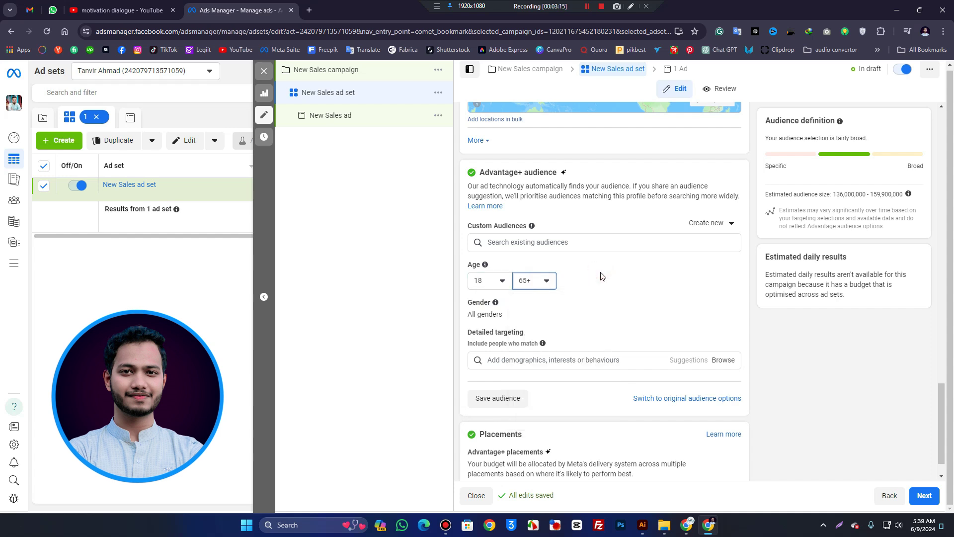
# Leave the suggested age range as it is and open the audience's gender setting for editing
pyautogui.click(601, 276)
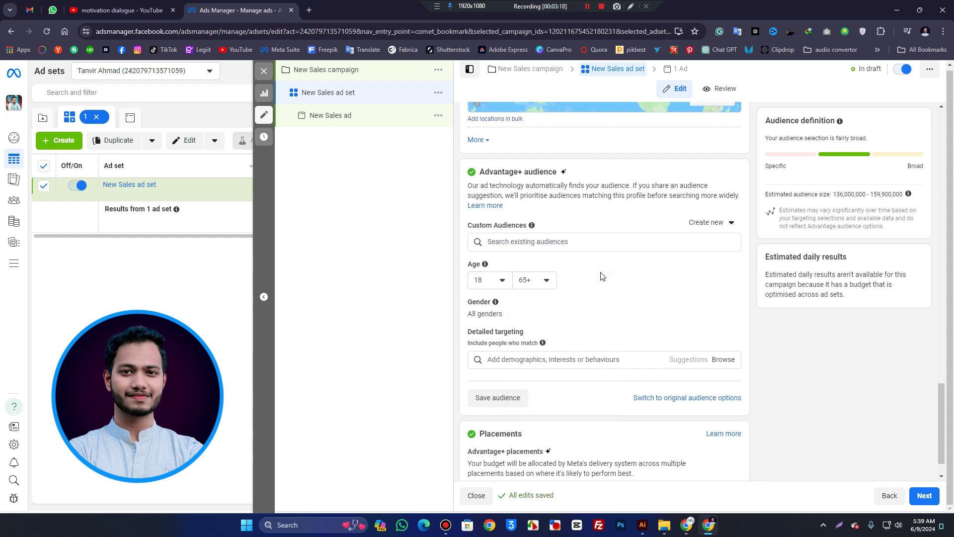
pyautogui.scroll(-1, 599, 273)
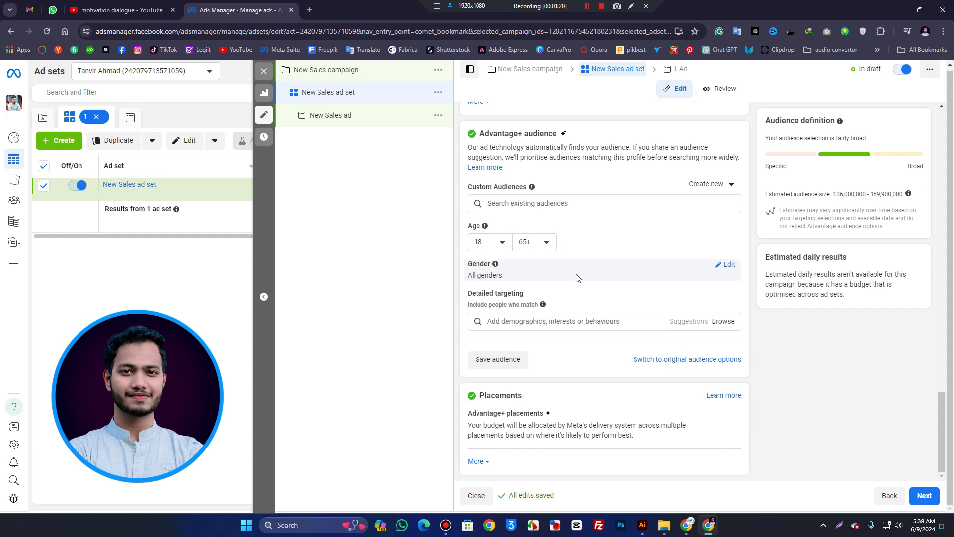
pyautogui.click(721, 265)
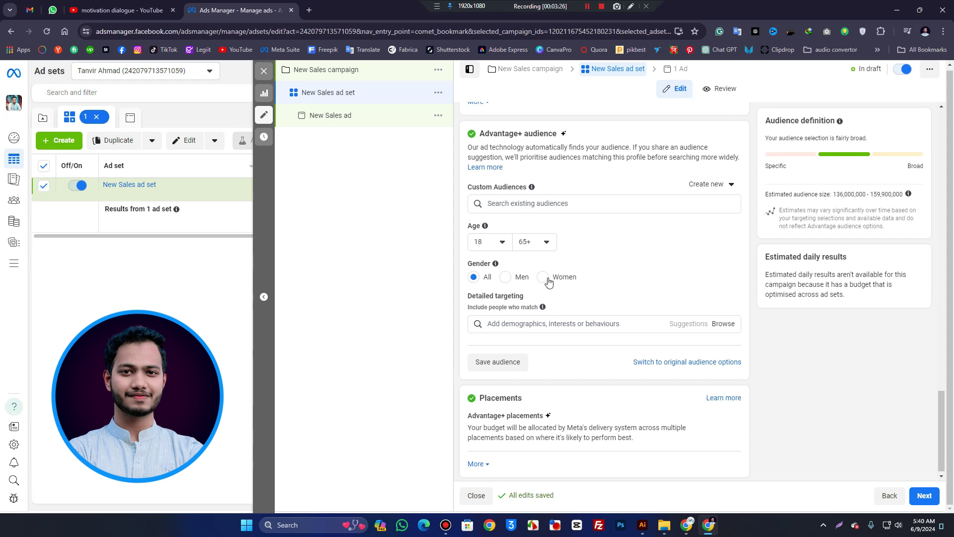
# Browse the detailed targeting categories under Demographics, Interests (including Hobbies and activities) and Behaviours
pyautogui.click(514, 323)
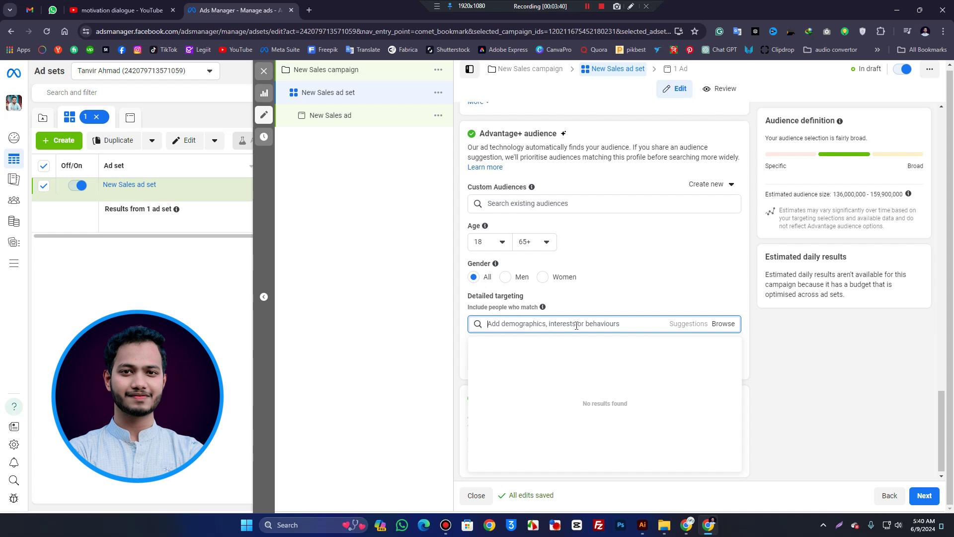
pyautogui.click(625, 311)
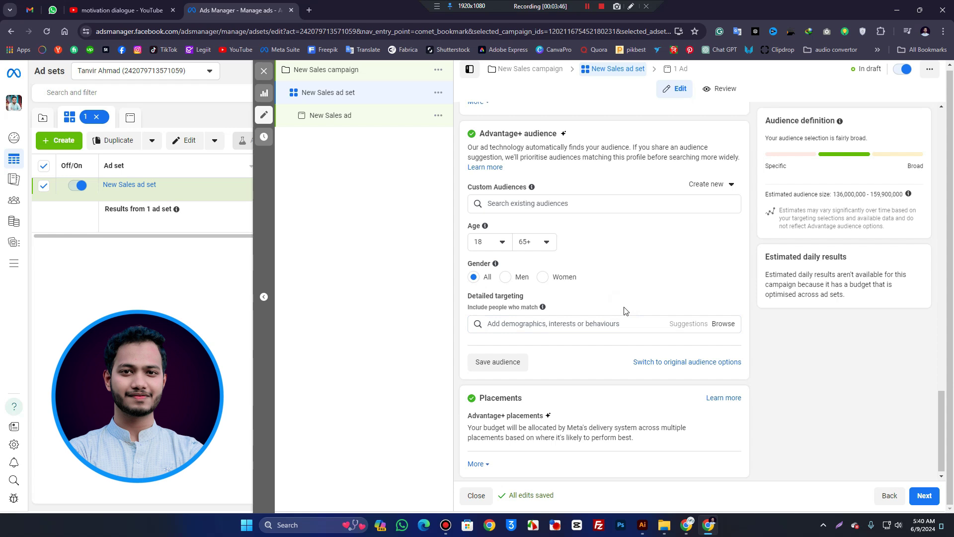
pyautogui.click(596, 322)
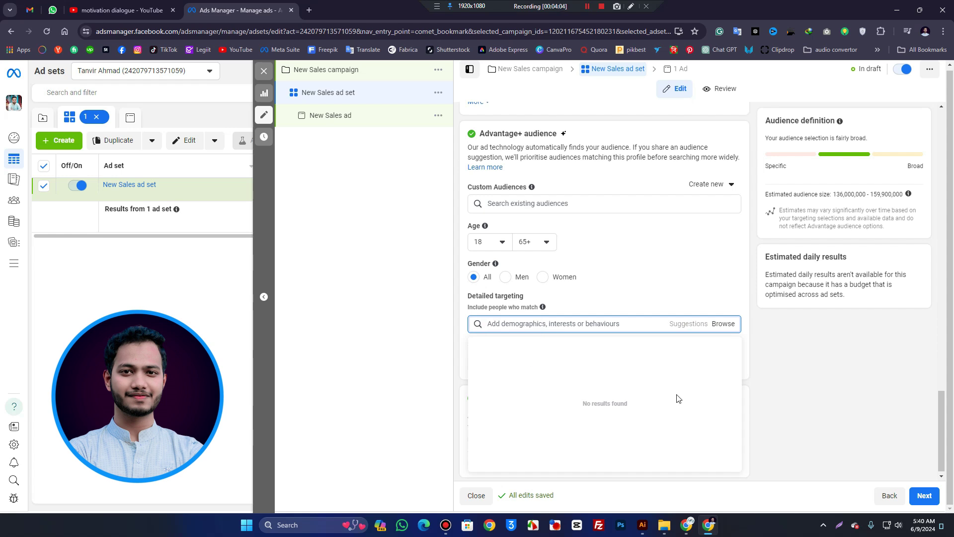
pyautogui.click(724, 325)
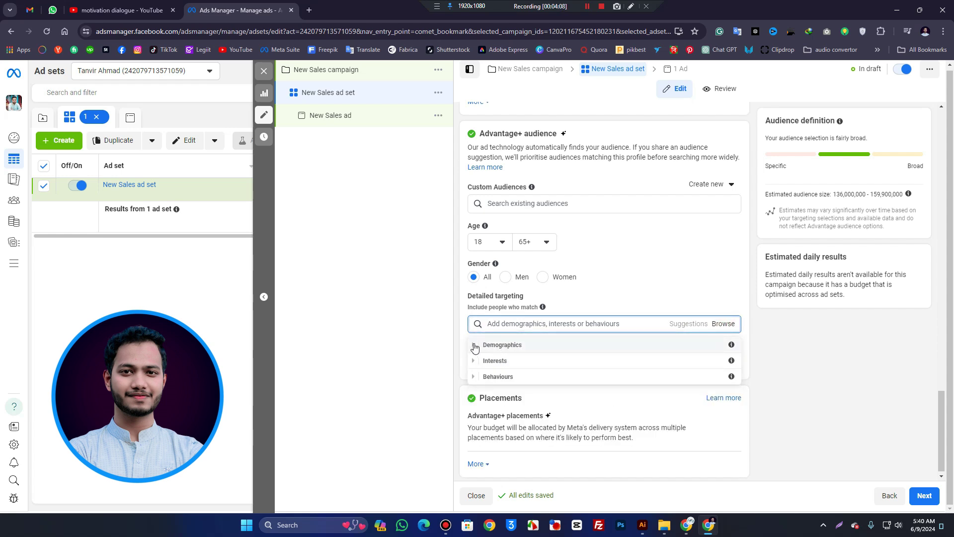
pyautogui.click(488, 348)
pyautogui.scroll(-1, 502, 417)
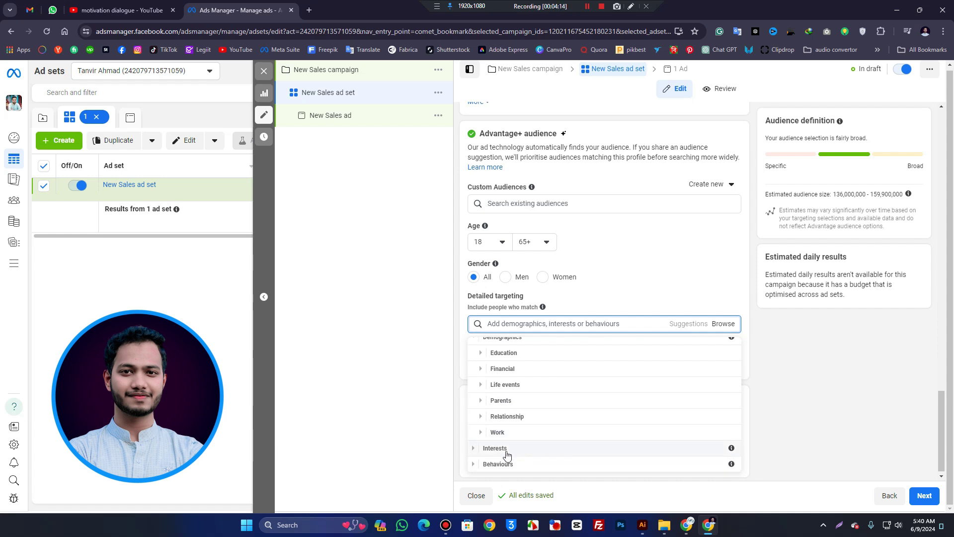
pyautogui.click(474, 449)
pyautogui.scroll(-1, 517, 427)
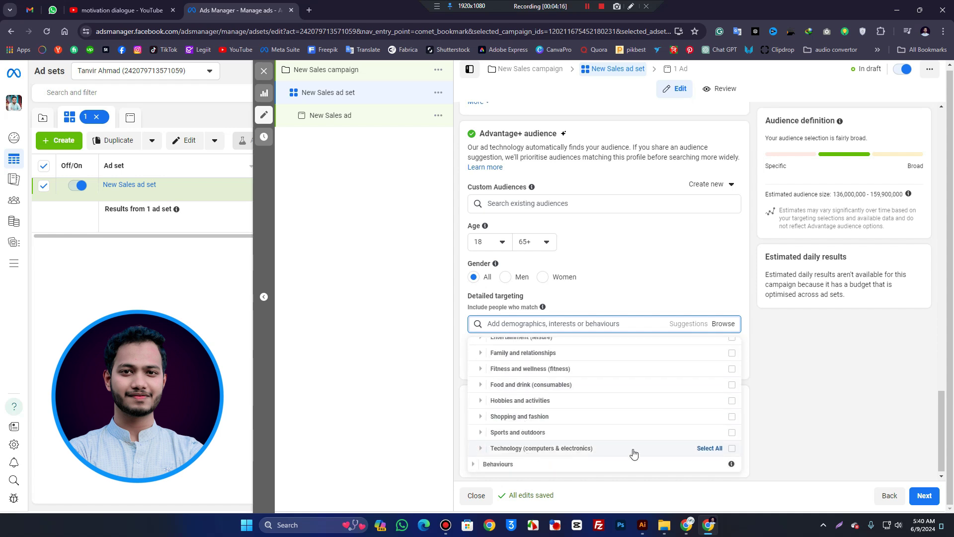
pyautogui.click(481, 401)
pyautogui.scroll(-1, 483, 404)
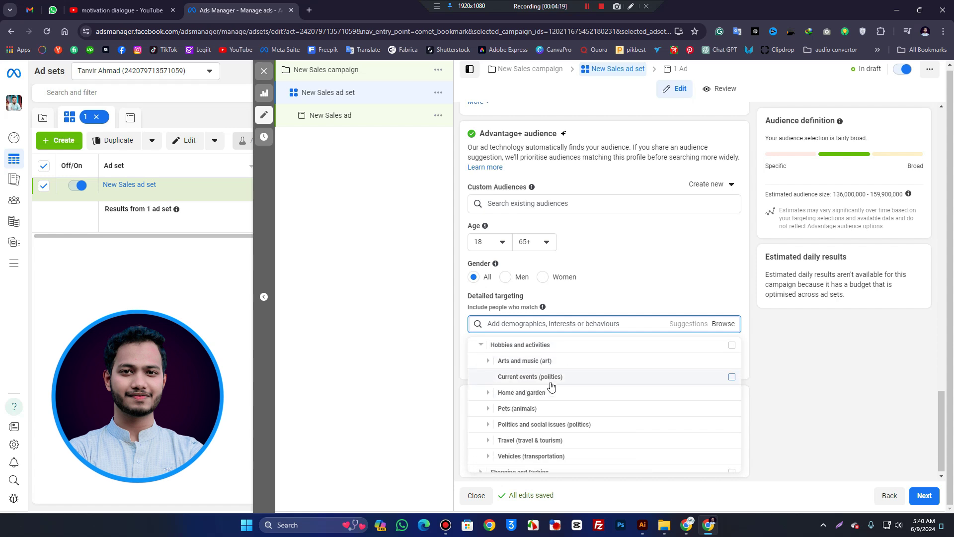
pyautogui.scroll(-1, 533, 451)
pyautogui.click(473, 463)
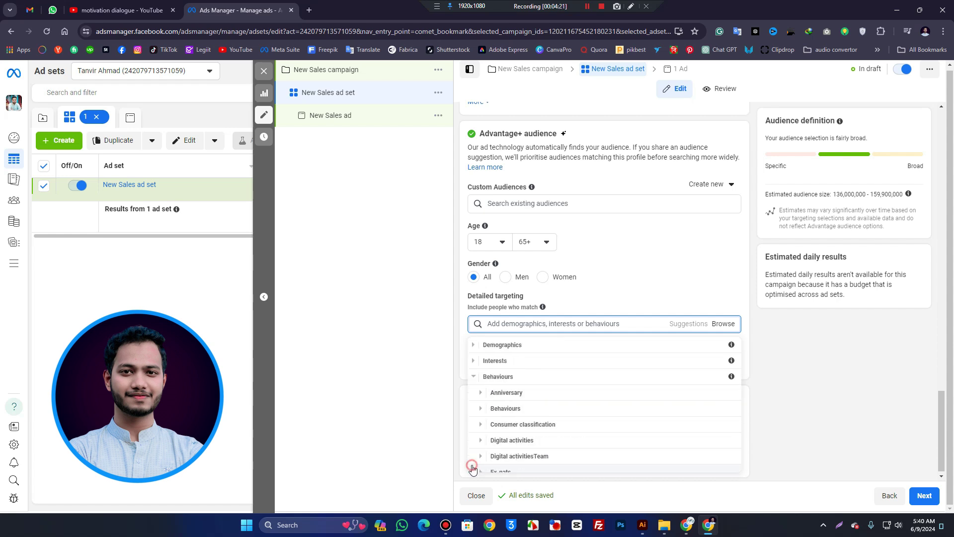
pyautogui.scroll(-2, 564, 404)
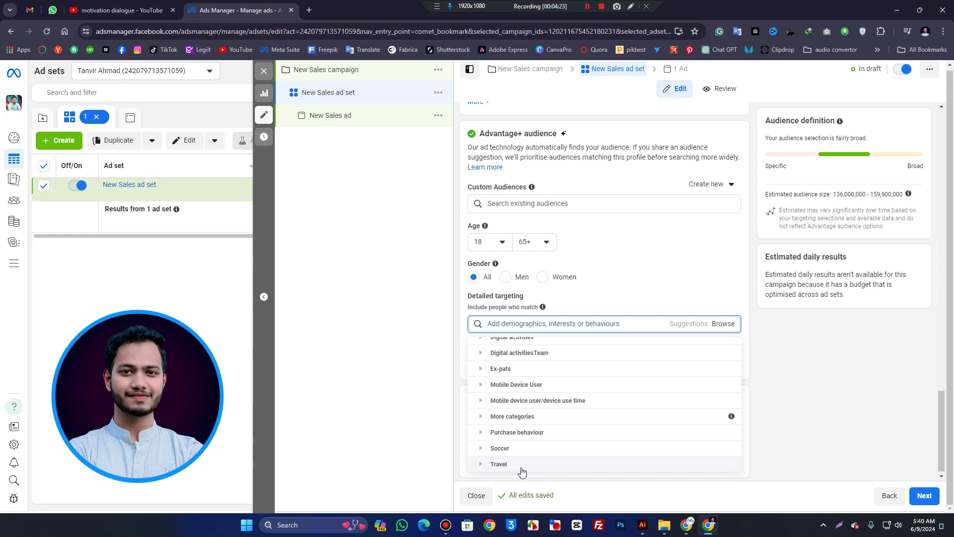
pyautogui.scroll(3, 520, 460)
pyautogui.scroll(-2, 532, 404)
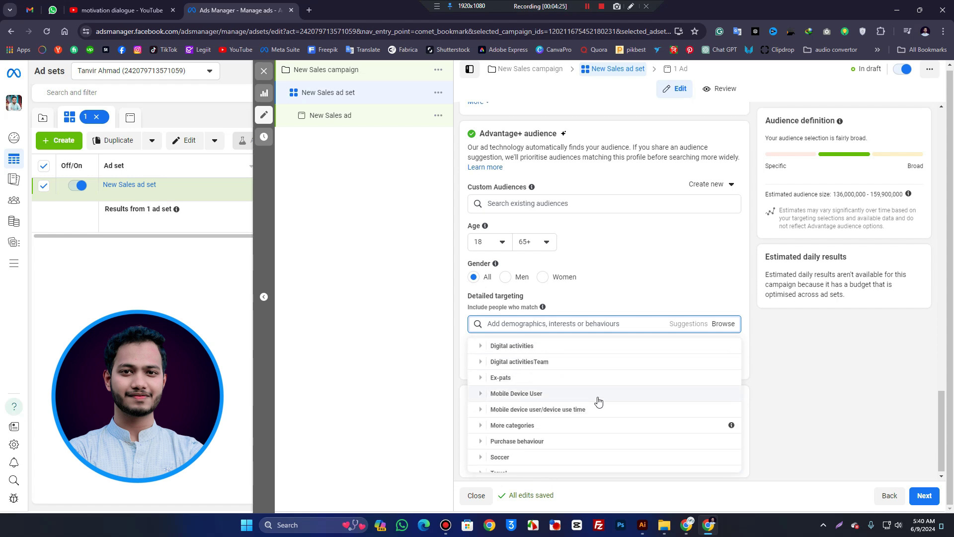
pyautogui.click(817, 364)
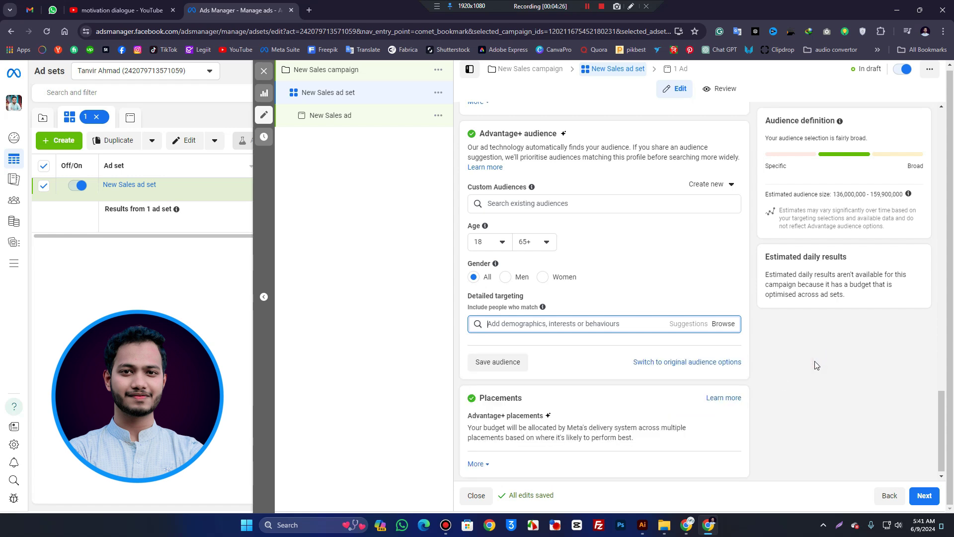
pyautogui.click(499, 359)
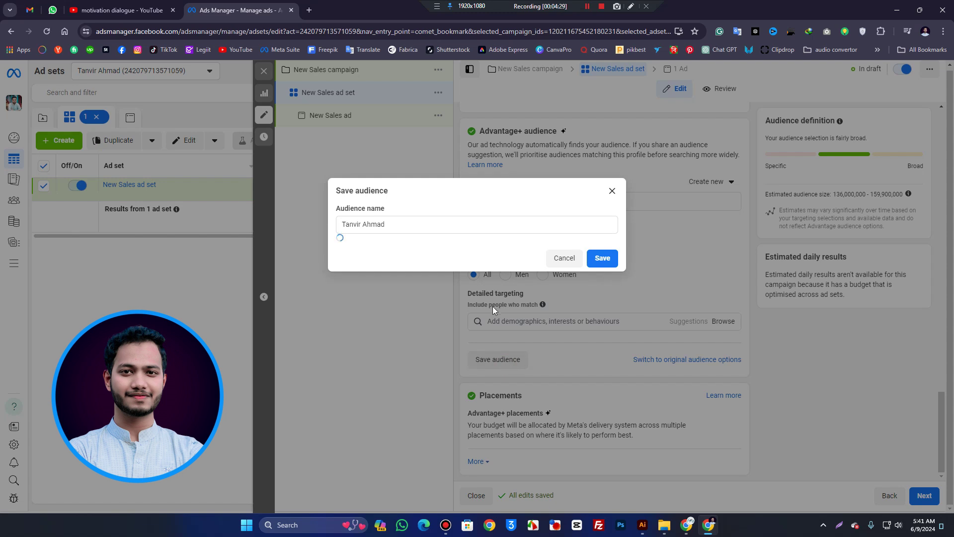
pyautogui.click(422, 183)
pyautogui.click(414, 188)
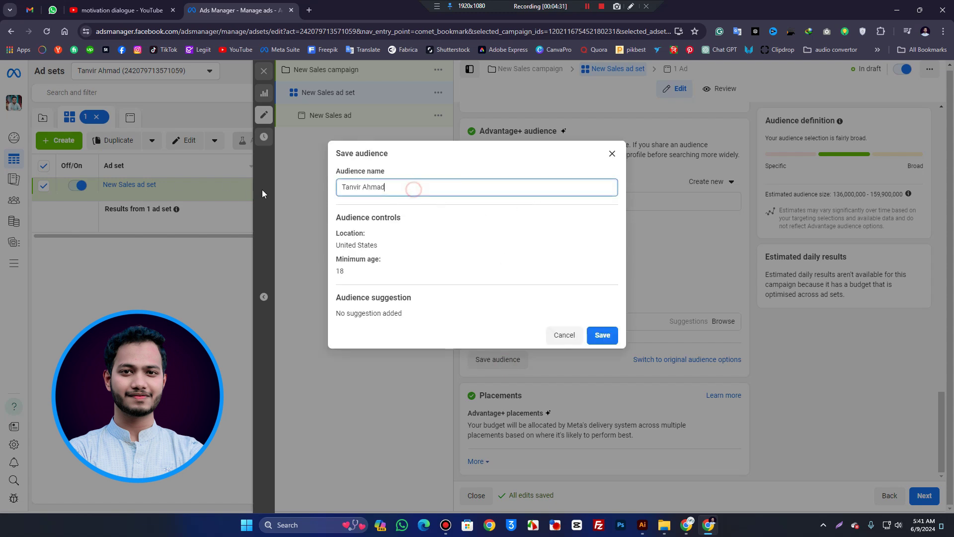
pyautogui.hotkey('ctrl', 'a')
pyautogui.click(571, 337)
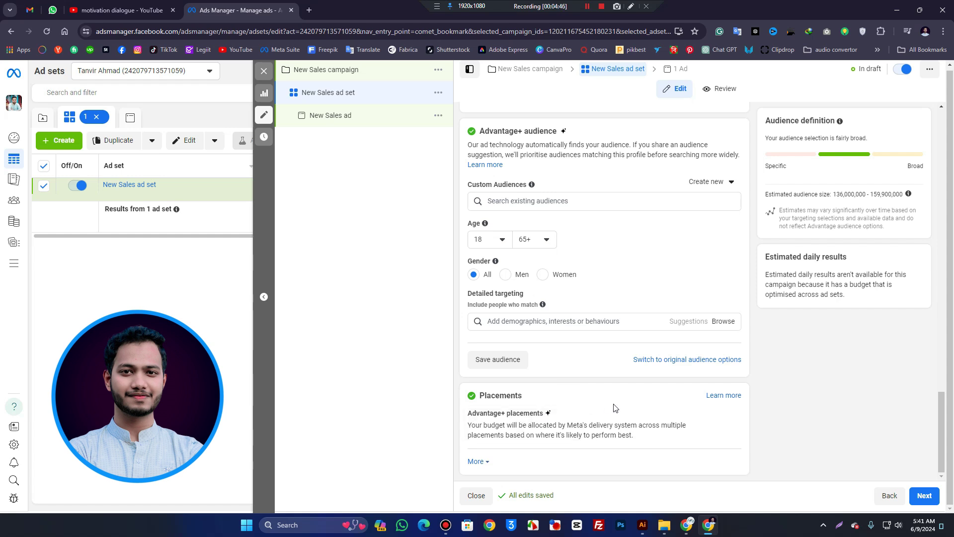
# Continue from the ad set to the settings of the New Sales ad, keeping its ad name
pyautogui.click(922, 495)
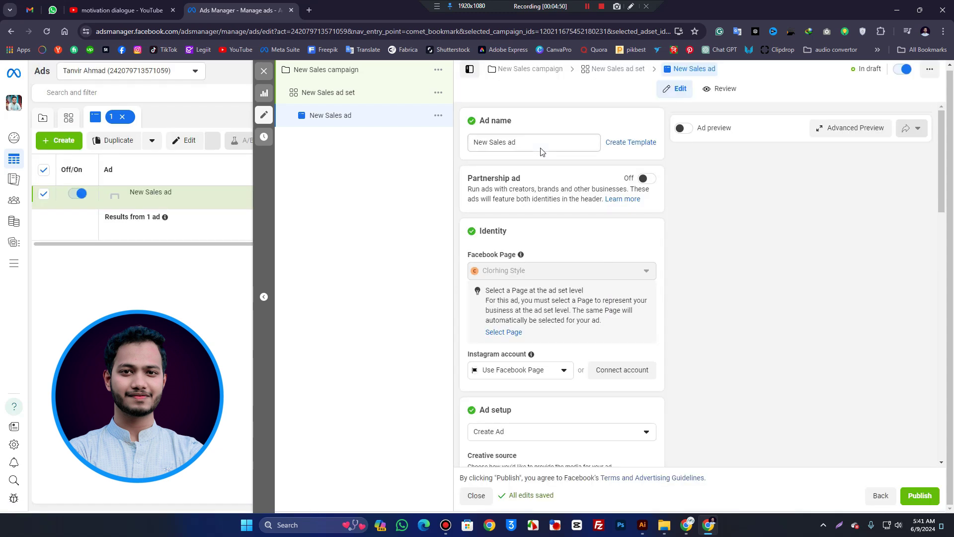
pyautogui.moveTo(541, 143); pyautogui.dragTo(423, 147)
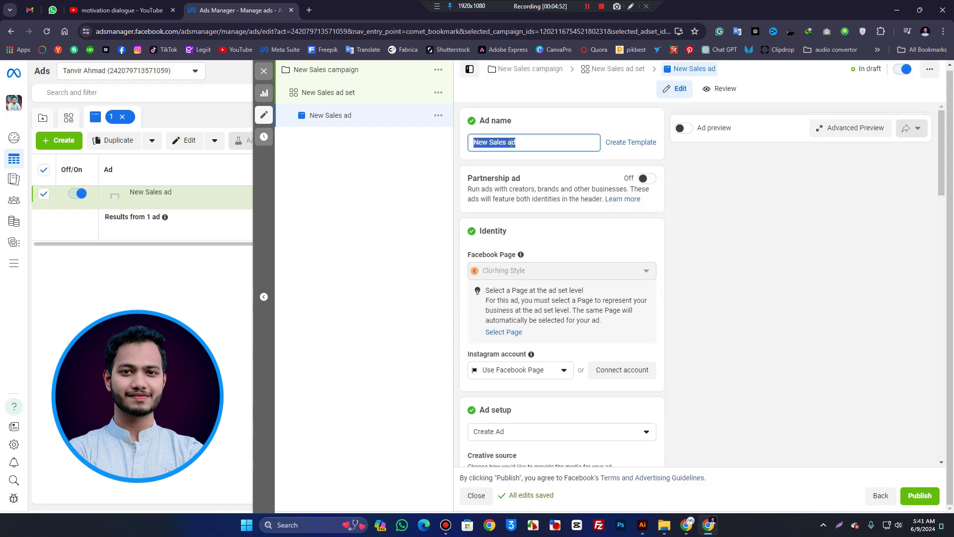
pyautogui.click(590, 251)
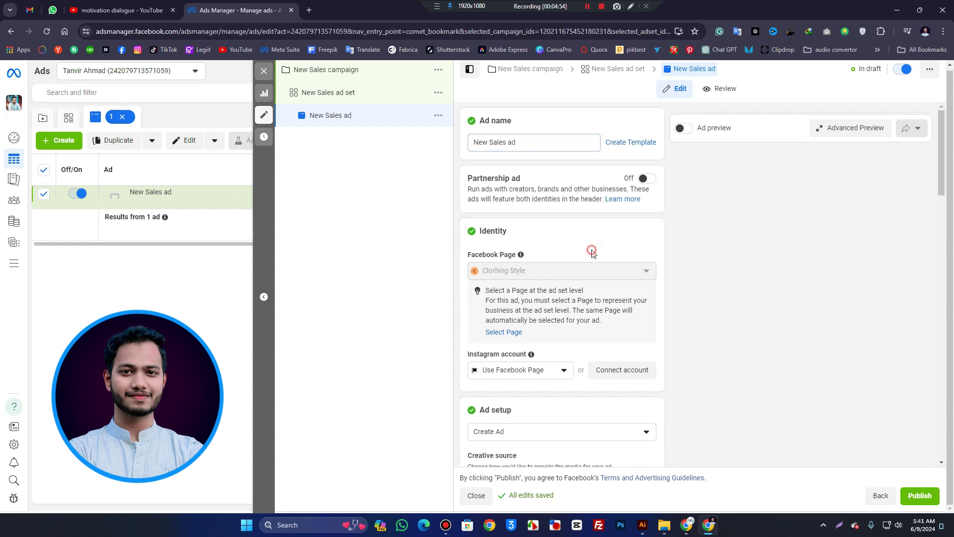
# Examine the ad's identity settings and the ad setup choices for creating an ad or using an existing post
pyautogui.scroll(-2, 700, 290)
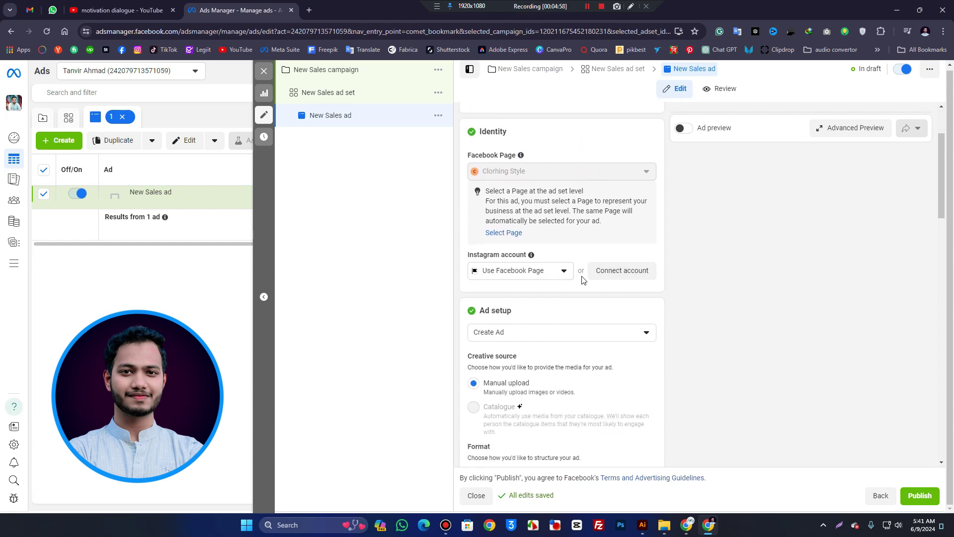
pyautogui.scroll(-1, 571, 272)
pyautogui.click(533, 288)
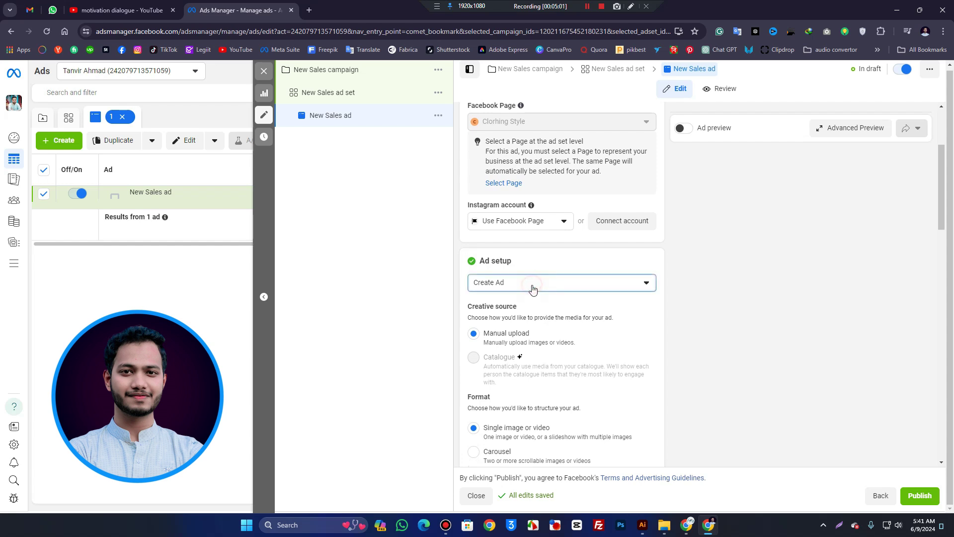
pyautogui.click(535, 287)
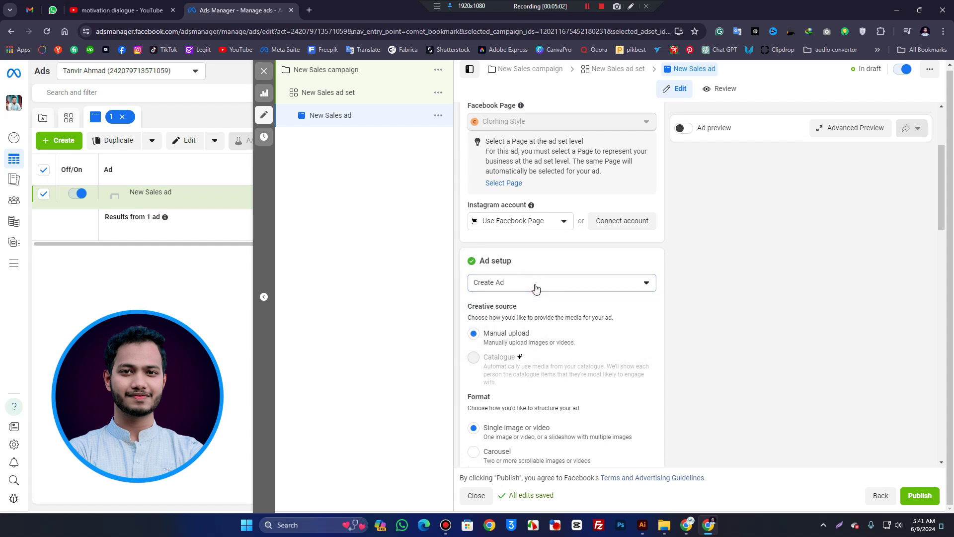
pyautogui.click(535, 287)
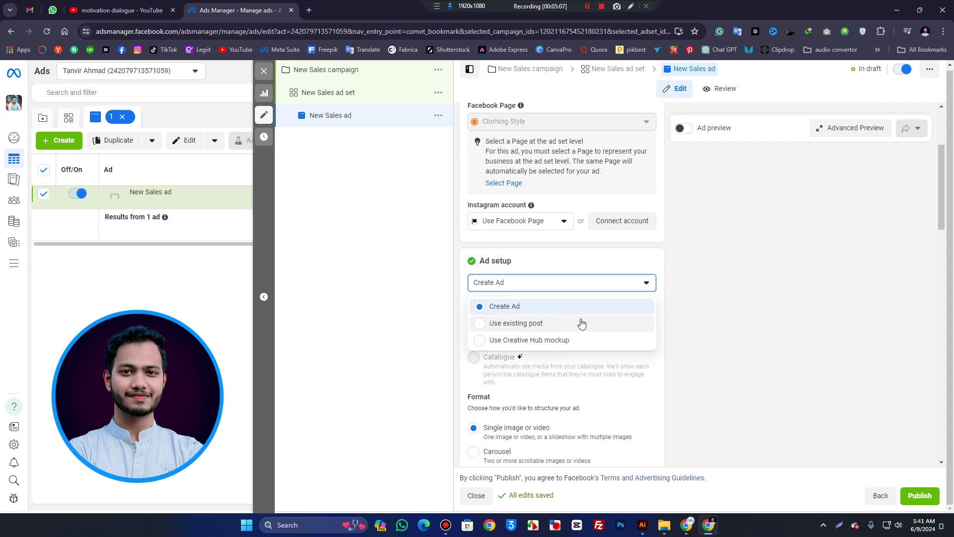
pyautogui.click(676, 311)
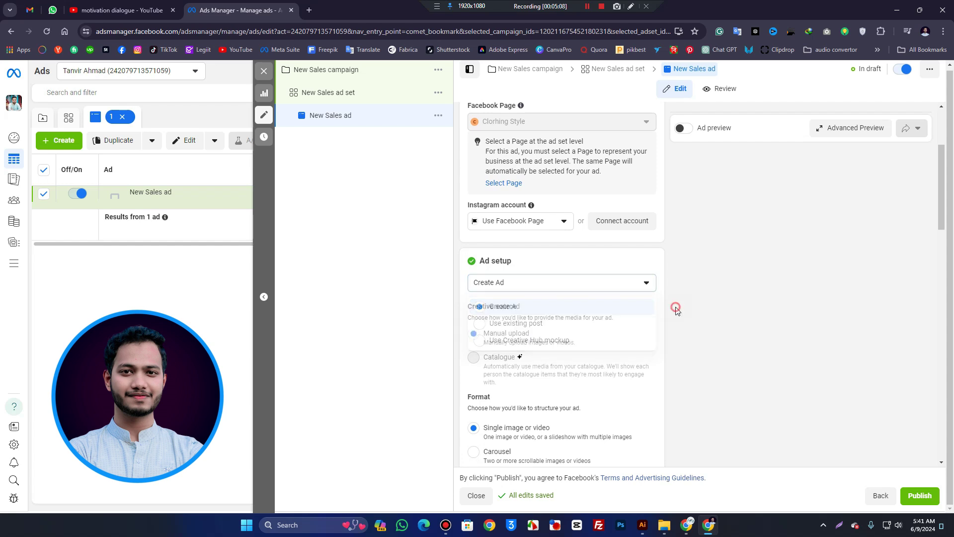
# Add the account image jmary_mt-27 (750 × 750) as the ad's media, with the Original crops and all creative optimisations off
pyautogui.scroll(-2, 675, 311)
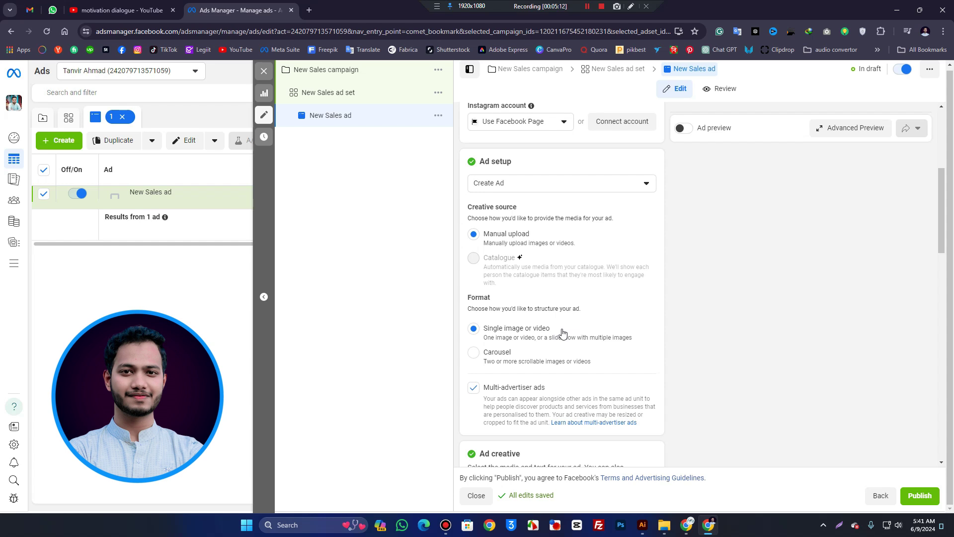
pyautogui.scroll(-1, 583, 332)
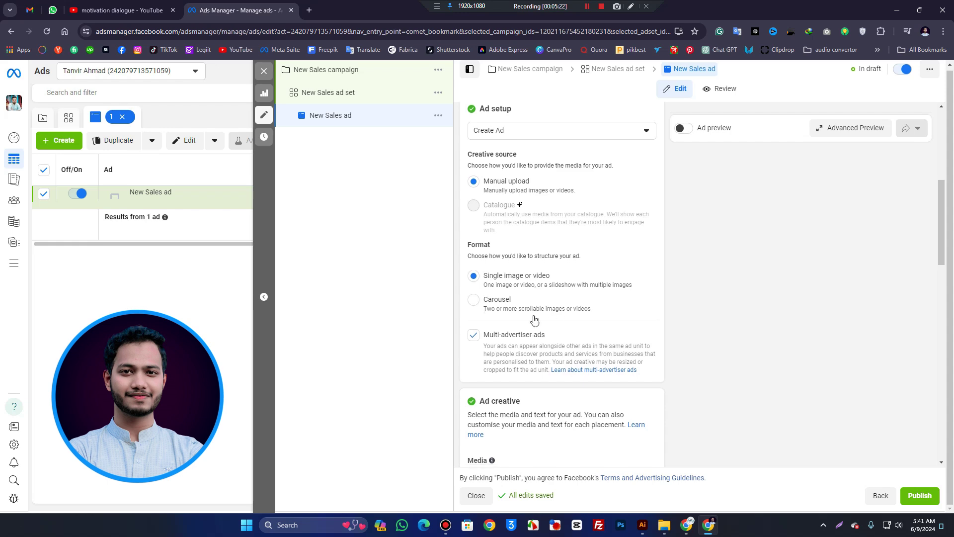
pyautogui.scroll(-5, 505, 298)
pyautogui.click(513, 237)
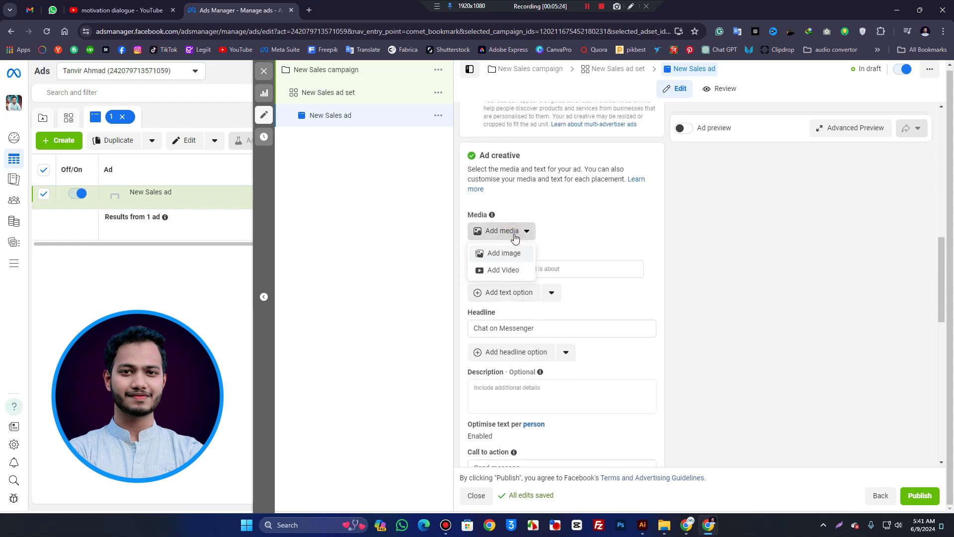
pyautogui.click(503, 254)
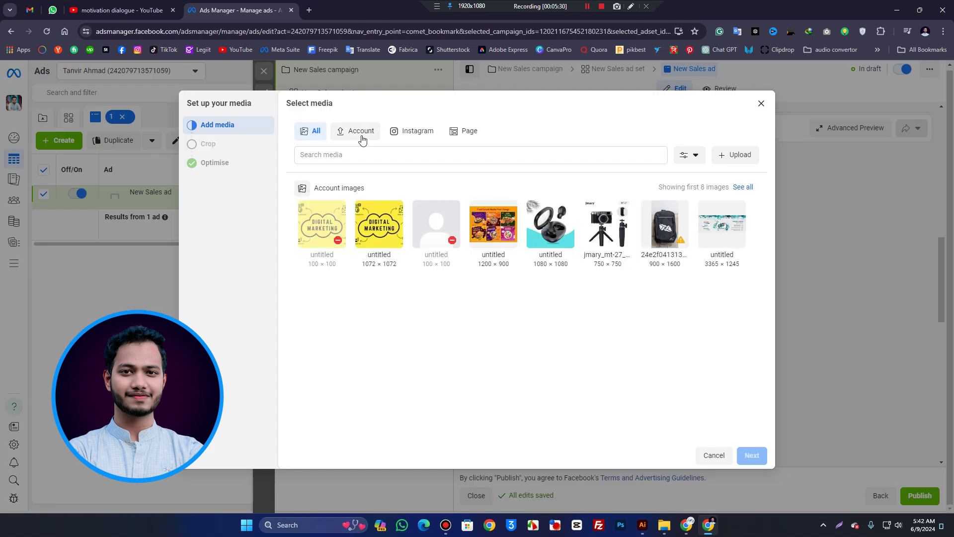
pyautogui.click(746, 162)
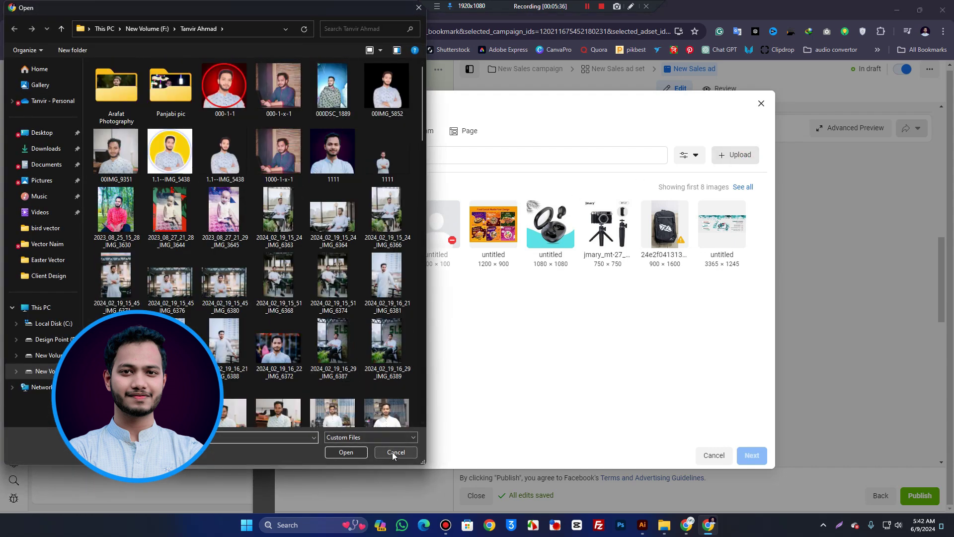
pyautogui.click(392, 451)
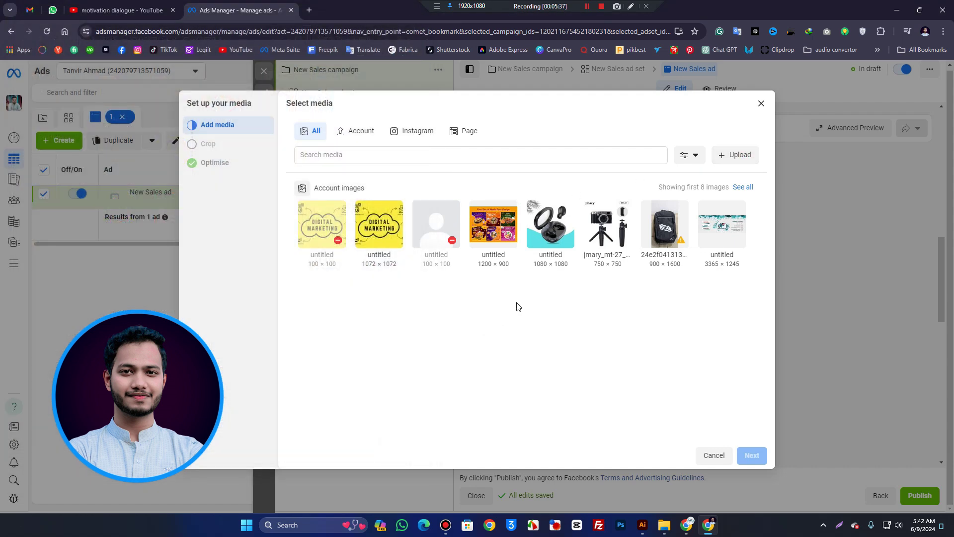
pyautogui.click(603, 229)
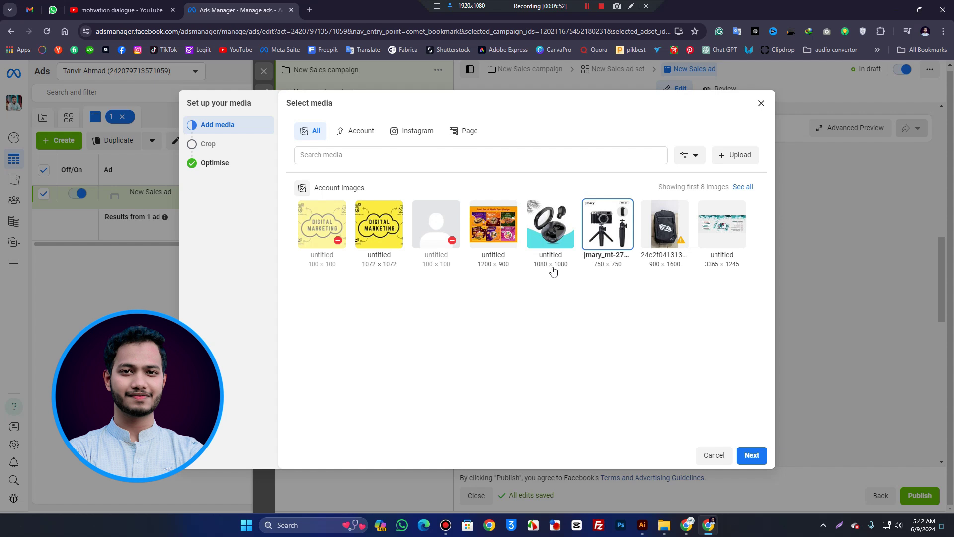
pyautogui.click(752, 455)
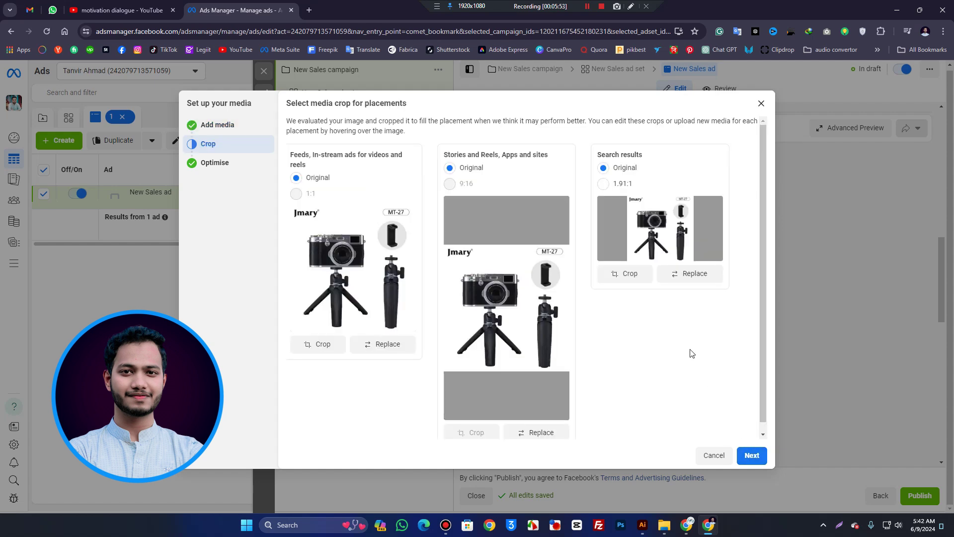
pyautogui.click(752, 456)
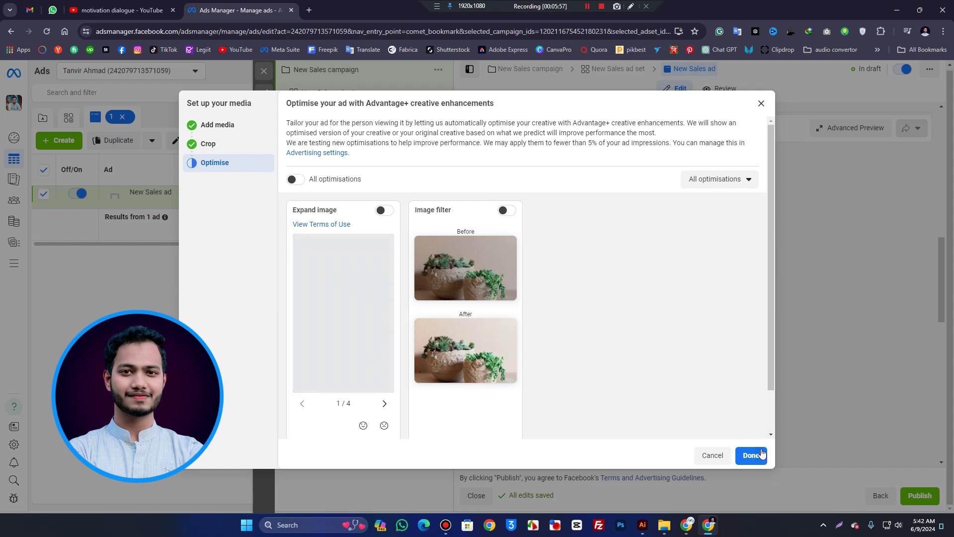
pyautogui.click(751, 455)
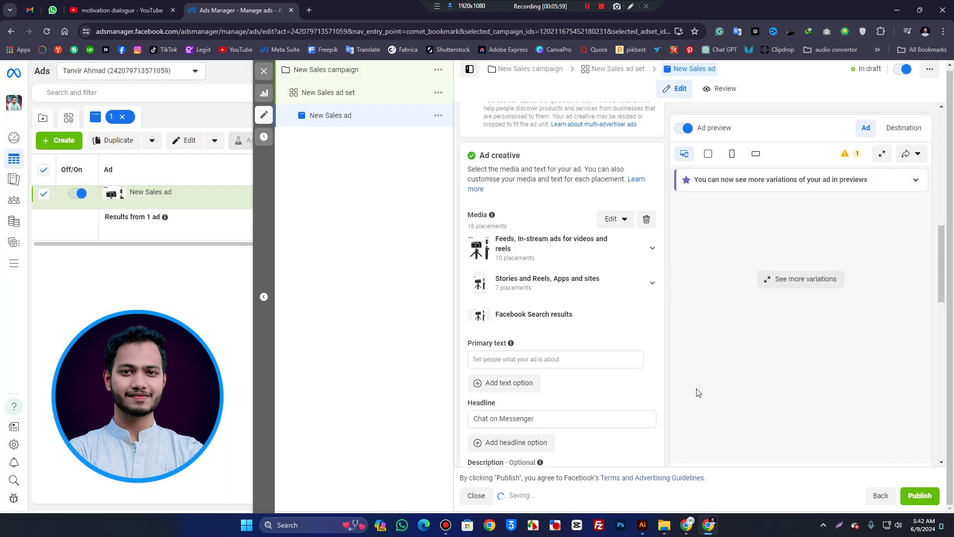
# Enter "ereytreyh dftyh drtyfghdxftyhxdy" as the ad's primary text
pyautogui.scroll(-3, 624, 367)
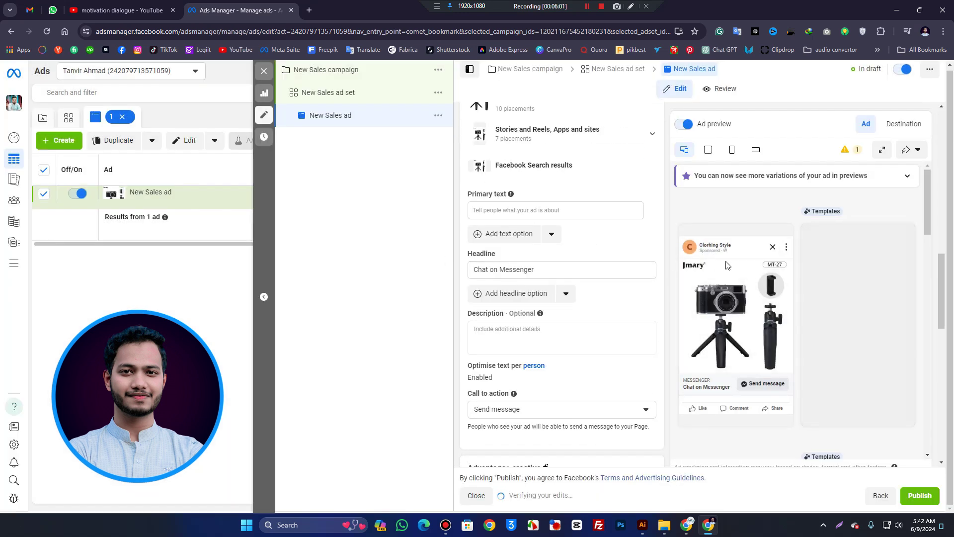
pyautogui.click(572, 209)
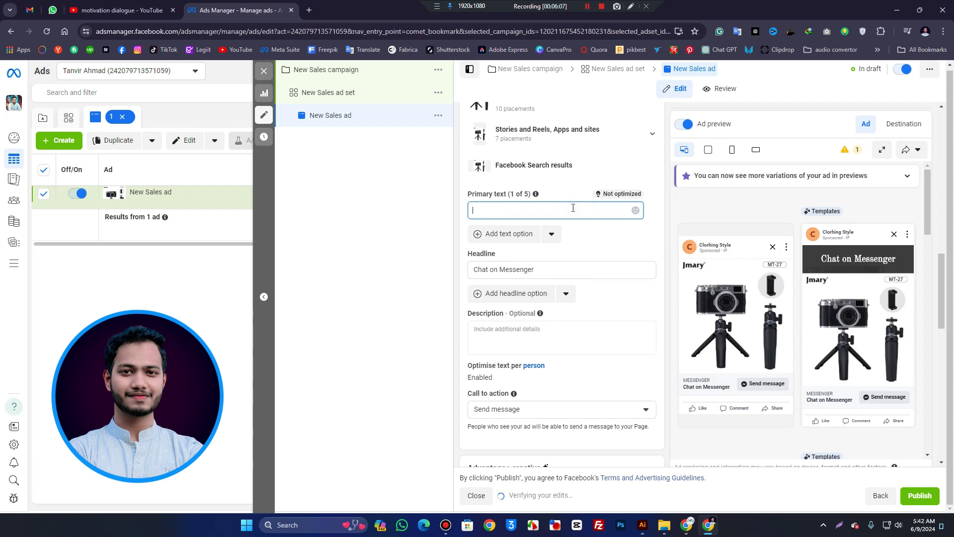
pyautogui.moveTo(719, 263)
pyautogui.write('ereytreyh dftyh drtyfghdxftyhxdy')
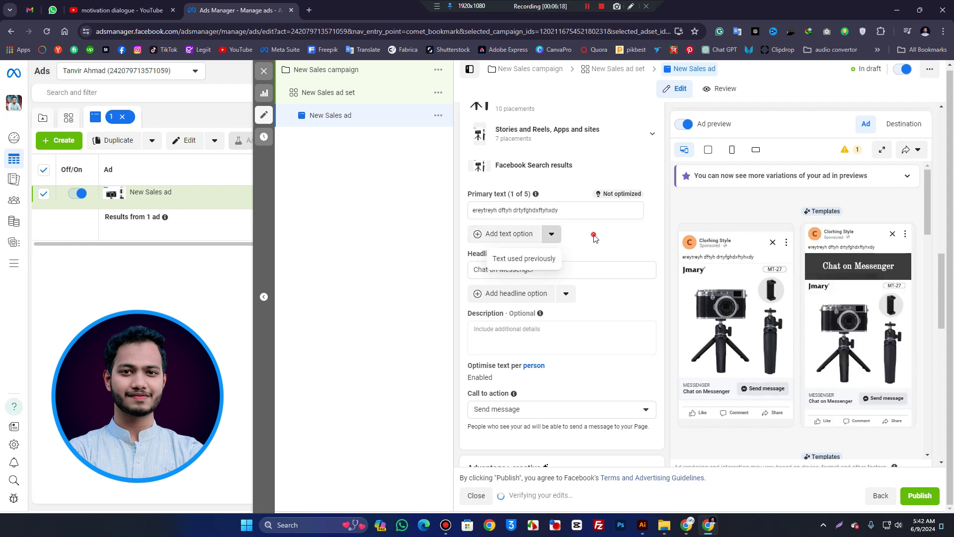
pyautogui.click(508, 258)
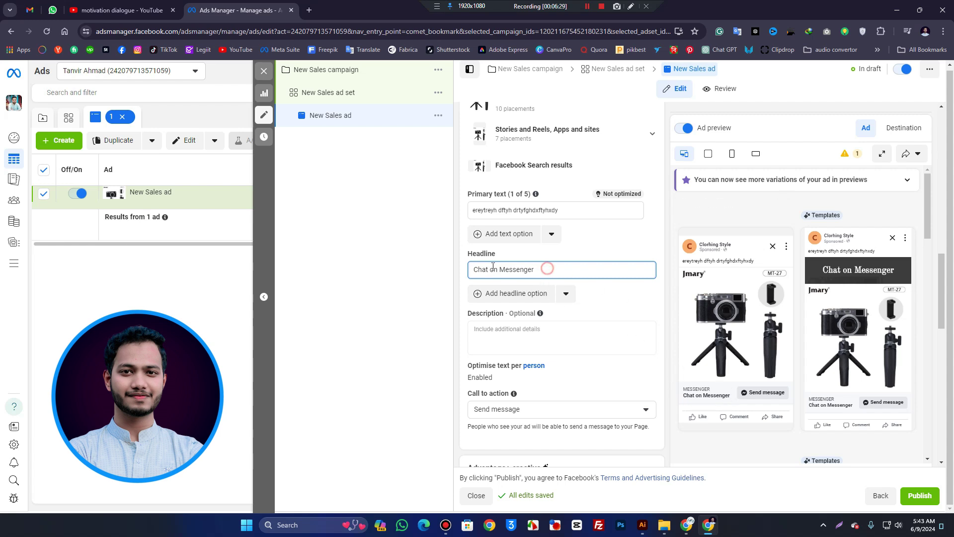
# Replace the ad's headline with "fhgdftyrd"
pyautogui.moveTo(547, 269); pyautogui.dragTo(412, 281)
pyautogui.write('tgderryhv')
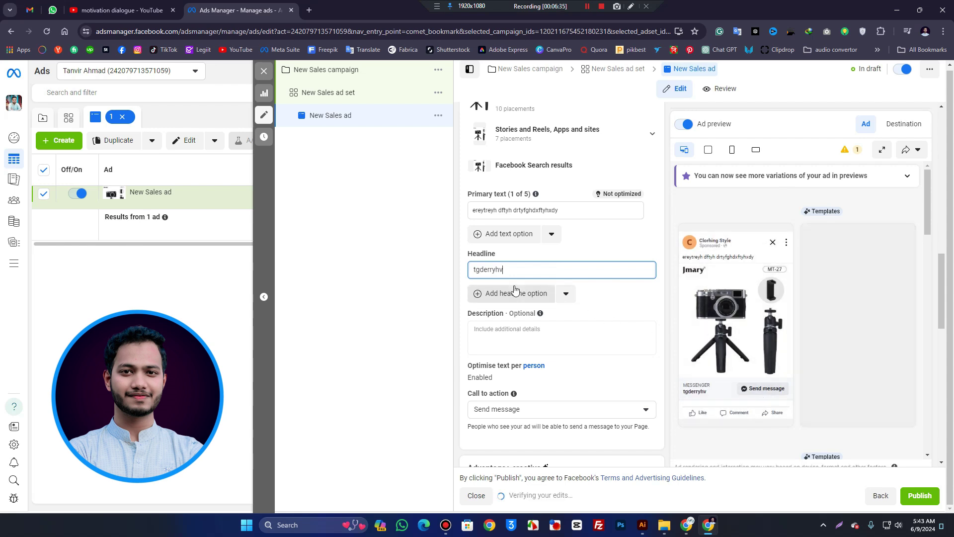
pyautogui.hotkey('ctrl', 'a')
pyautogui.write('fhgdftyrd')
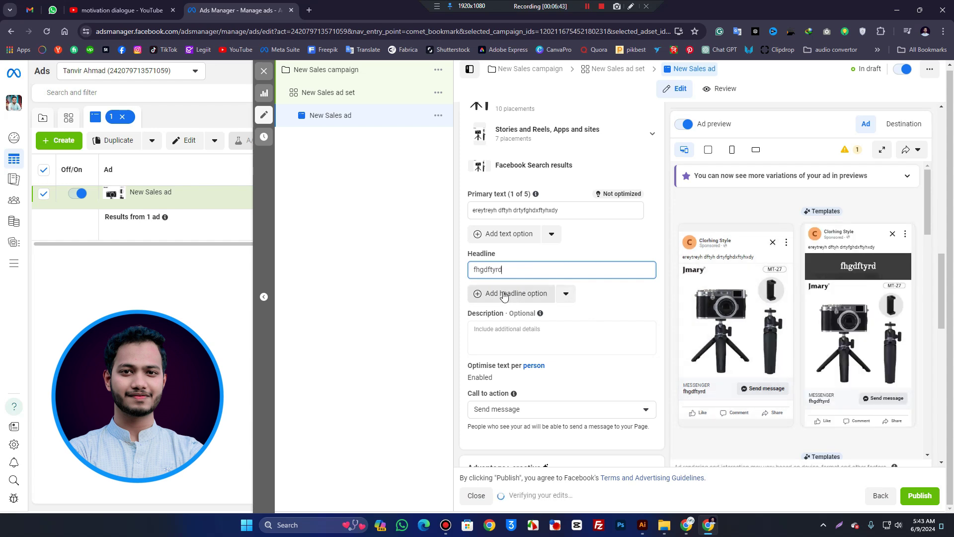
# Check the optional description field and browse the call-to-action choices, keeping Send message
pyautogui.click(508, 331)
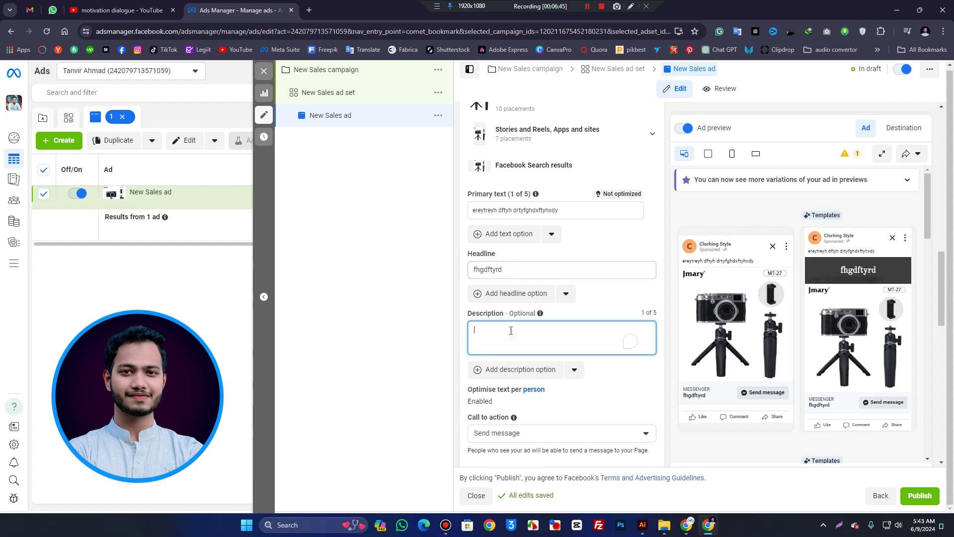
pyautogui.scroll(-2, 511, 332)
pyautogui.click(600, 307)
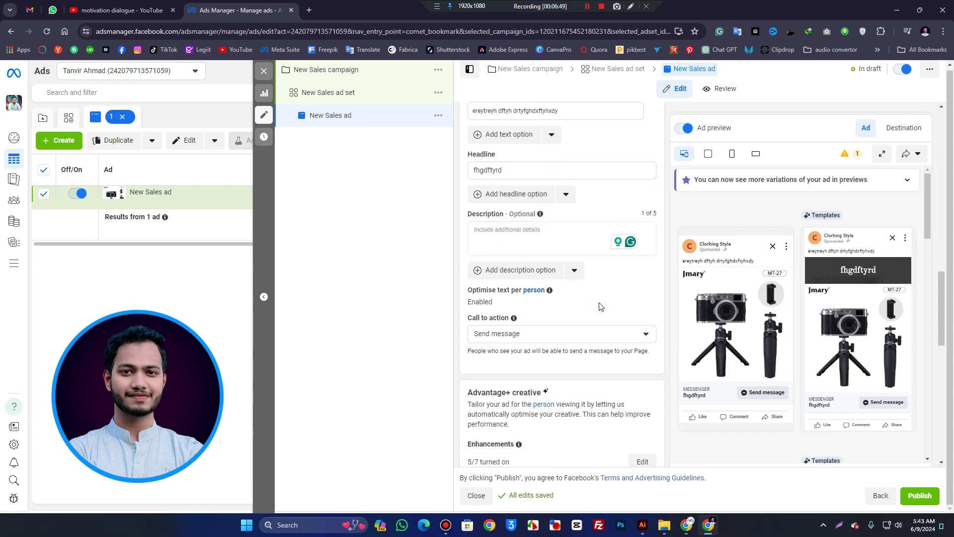
pyautogui.scroll(-1, 571, 306)
pyautogui.click(522, 288)
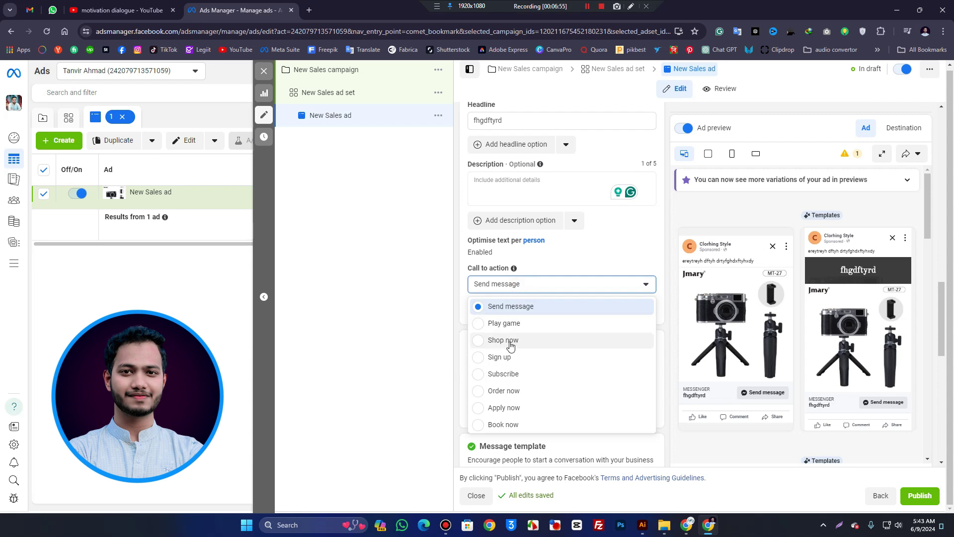
pyautogui.scroll(-1, 517, 385)
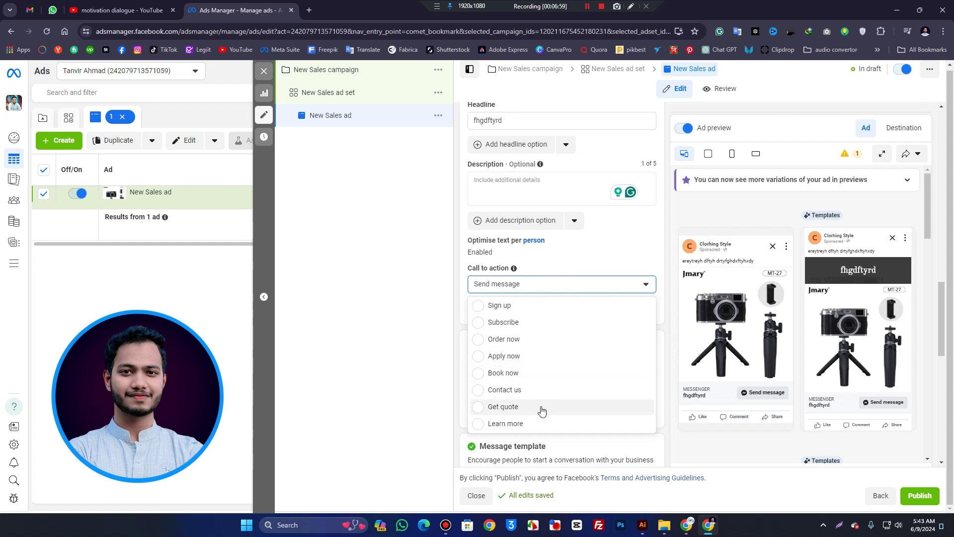
pyautogui.scroll(1, 541, 400)
pyautogui.scroll(-1, 537, 380)
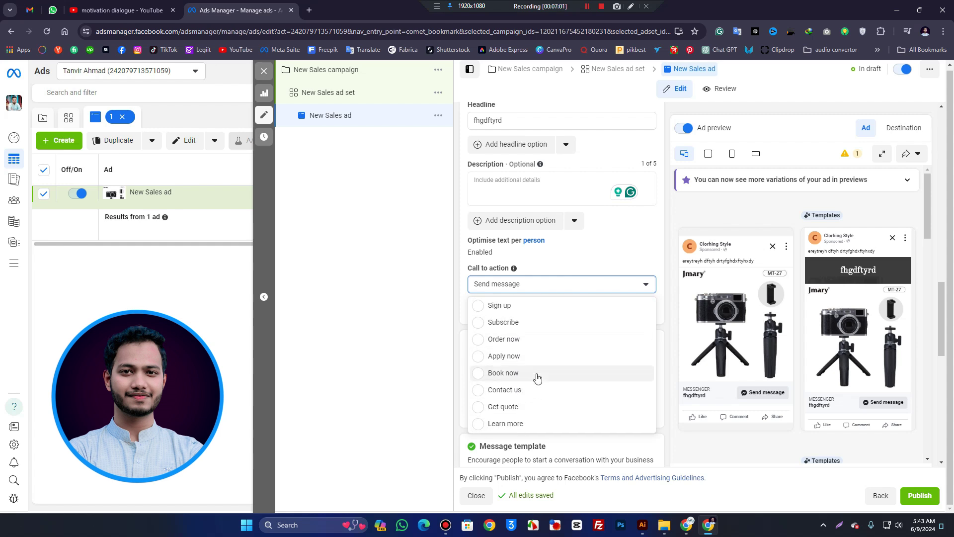
pyautogui.click(451, 415)
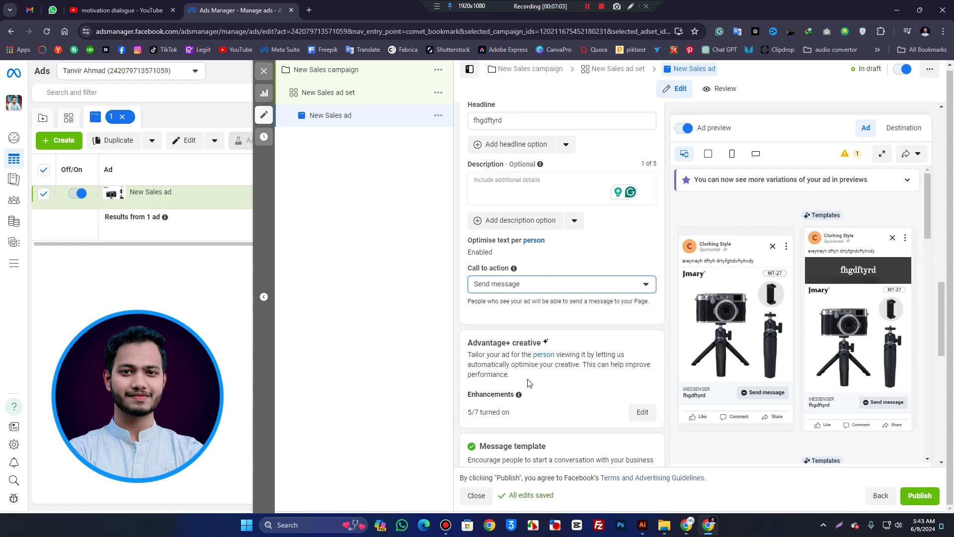
# Edit the Start conversations message template, replacing the greeting text after the recipient's first name with "cxfg cfh fcxyhcfuygfdctujcfjfghc"
pyautogui.scroll(-3, 528, 383)
pyautogui.scroll(-2, 521, 313)
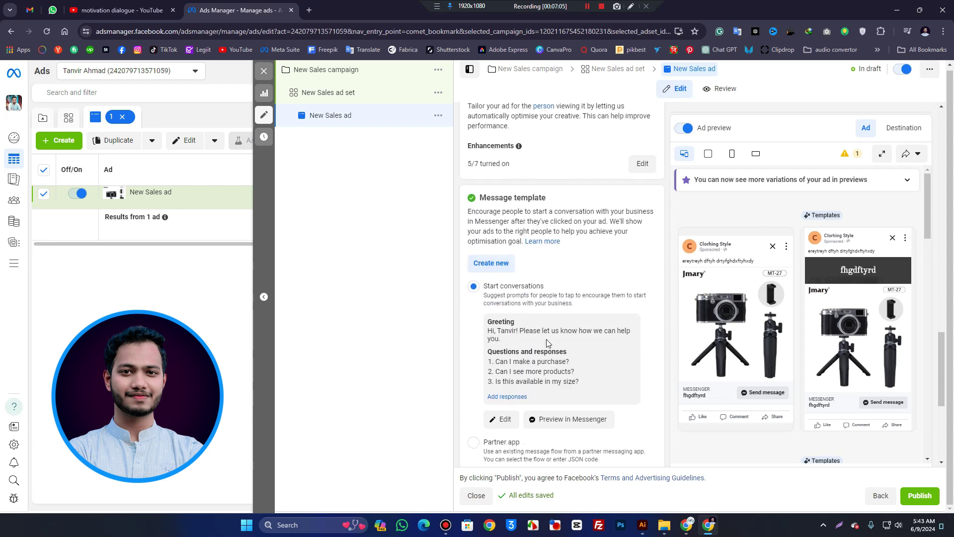
pyautogui.scroll(-2, 501, 258)
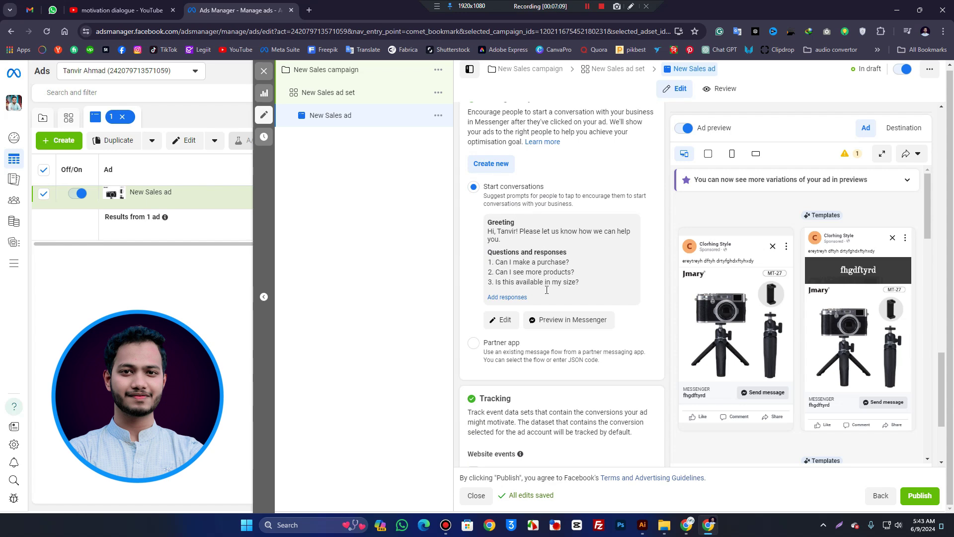
pyautogui.click(503, 326)
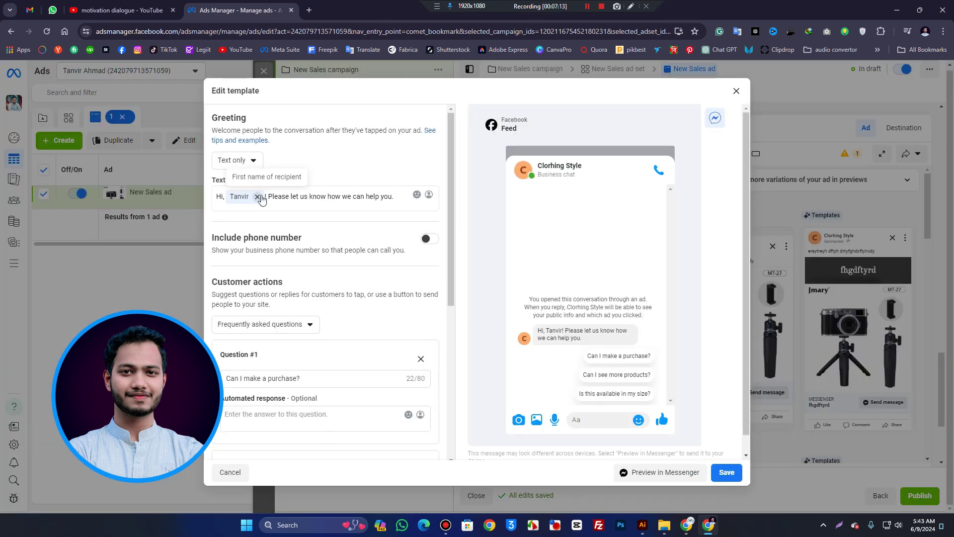
pyautogui.doubleClick(278, 197)
pyautogui.moveTo(301, 198); pyautogui.dragTo(425, 200)
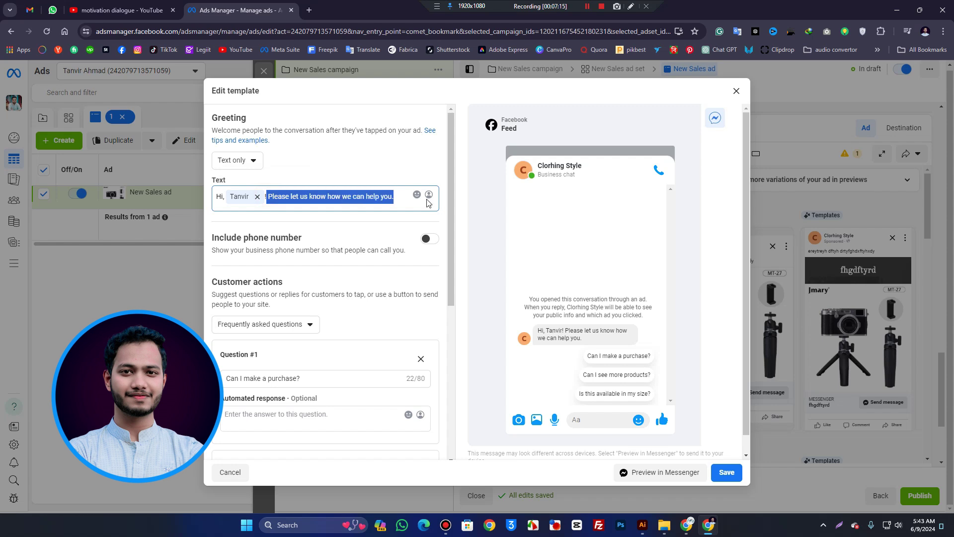
pyautogui.write('cxfg cfh fcxyhcfuygfdctujcfjfghc')
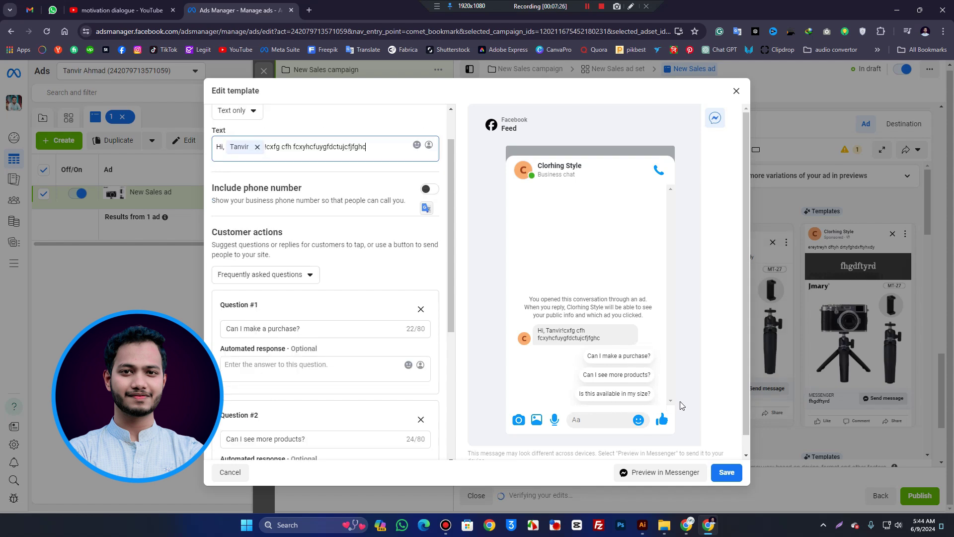
# Examine the template's three frequently asked questions and their optional automated response fields
pyautogui.tripleClick(309, 328)
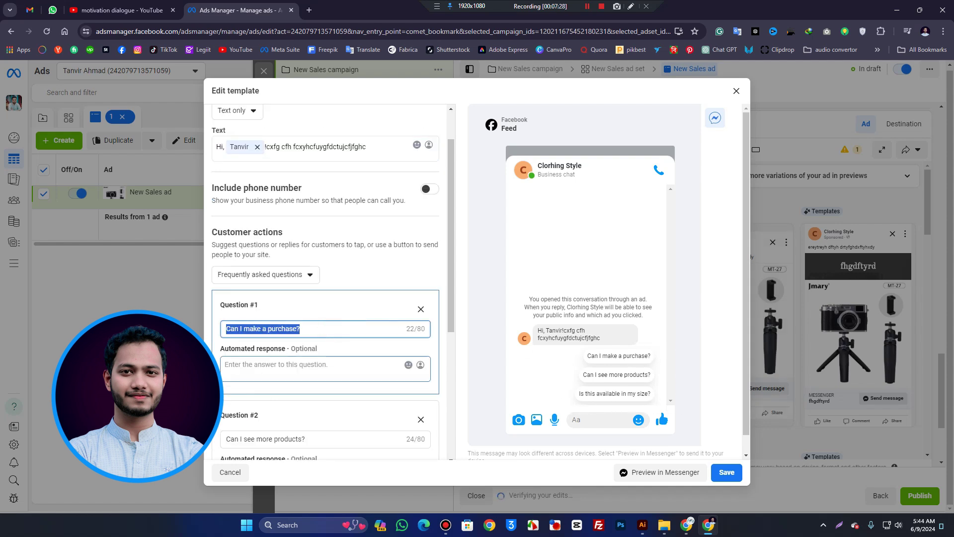
pyautogui.click(290, 371)
pyautogui.scroll(-2, 295, 369)
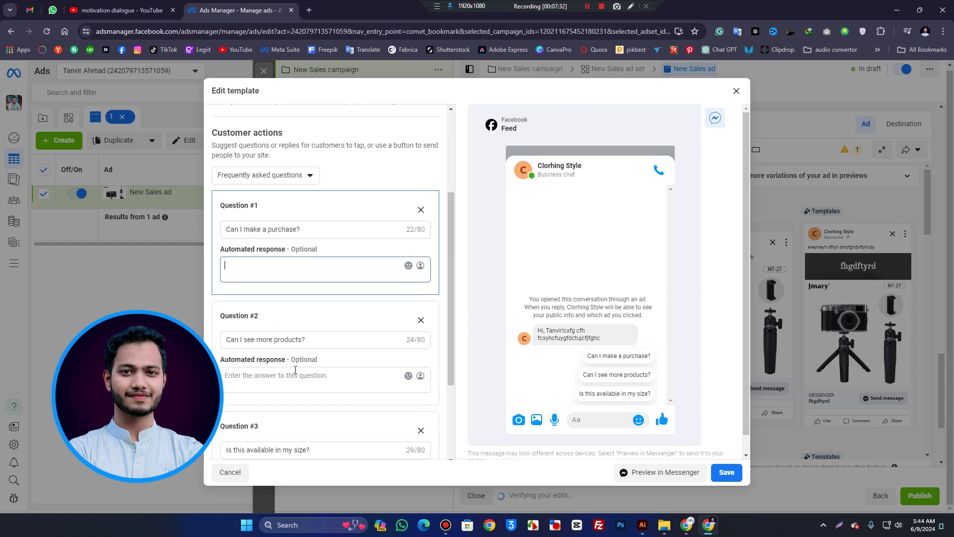
pyautogui.moveTo(305, 339); pyautogui.dragTo(226, 339)
pyautogui.click(273, 393)
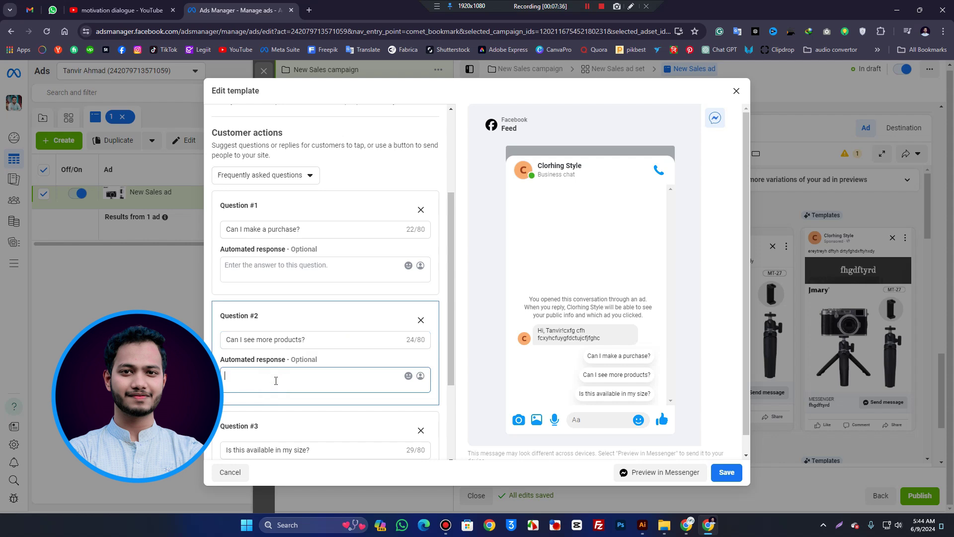
pyautogui.scroll(-2, 277, 383)
pyautogui.moveTo(326, 351); pyautogui.dragTo(226, 351)
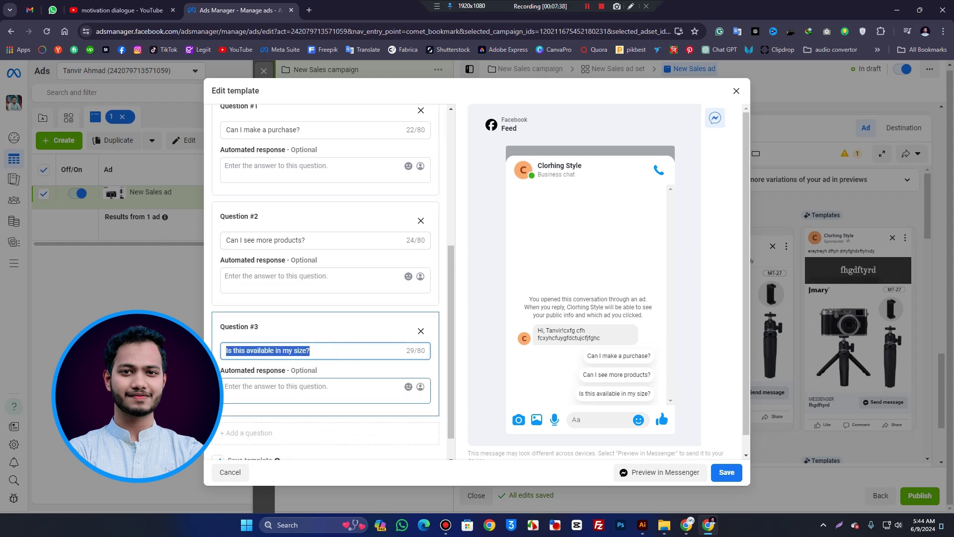
pyautogui.click(334, 385)
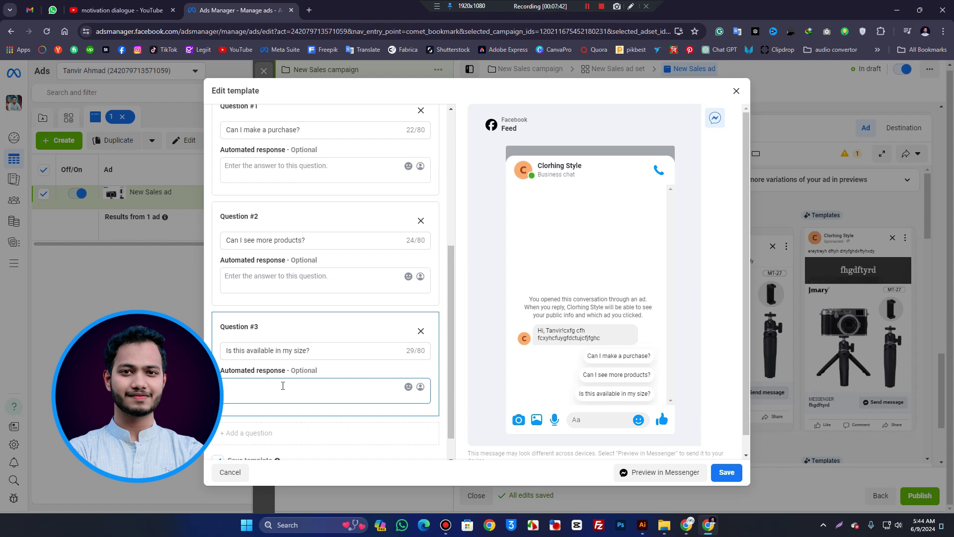
# Add a blank fourth question to the template's frequently asked questions
pyautogui.scroll(-2, 283, 385)
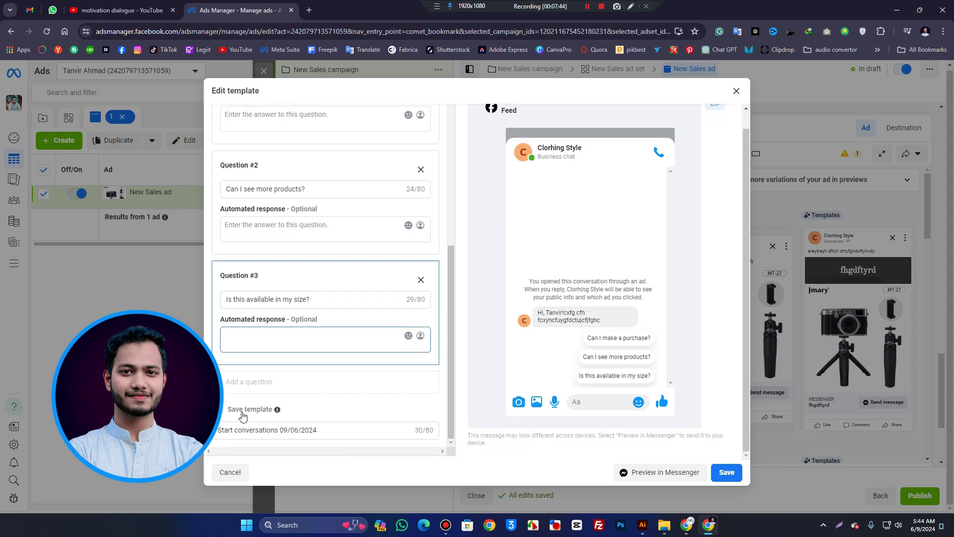
pyautogui.click(235, 386)
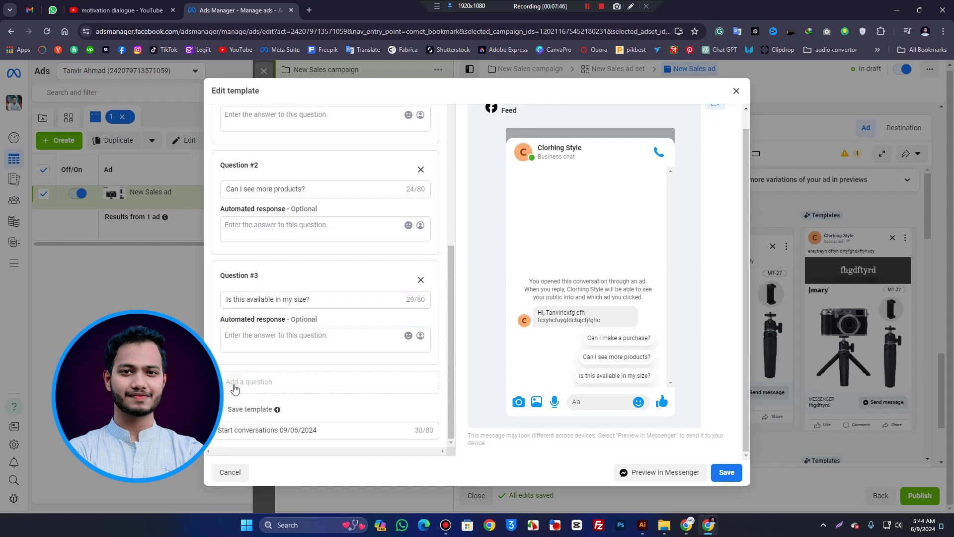
pyautogui.scroll(-2, 426, 383)
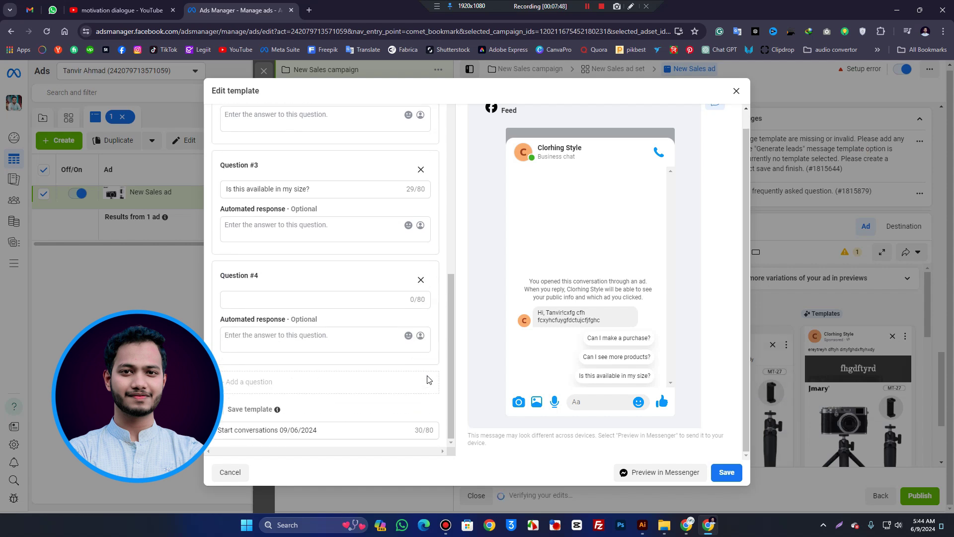
# Delete every template question except "Can I make a purchase?" and save the message template
pyautogui.scroll(2, 420, 298)
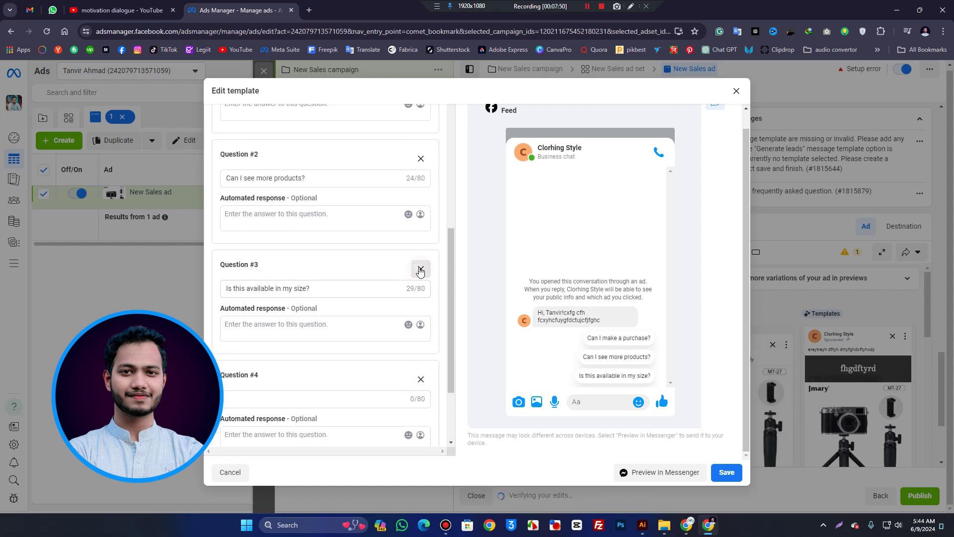
pyautogui.click(420, 270)
pyautogui.click(421, 279)
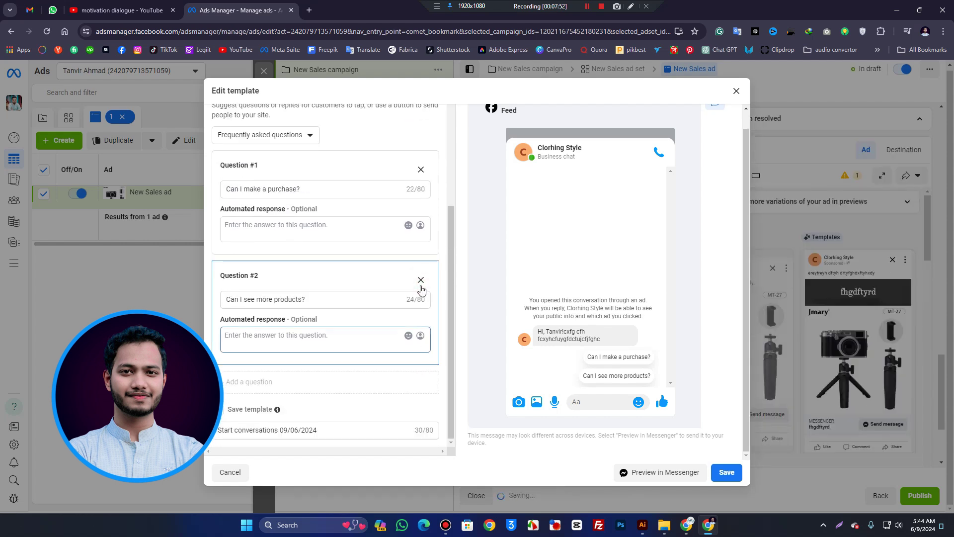
pyautogui.click(420, 286)
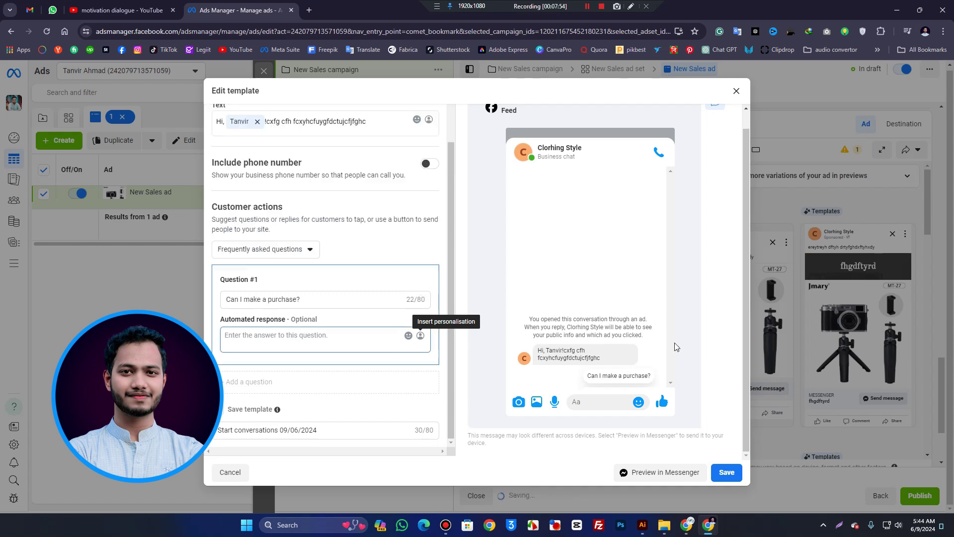
pyautogui.click(727, 473)
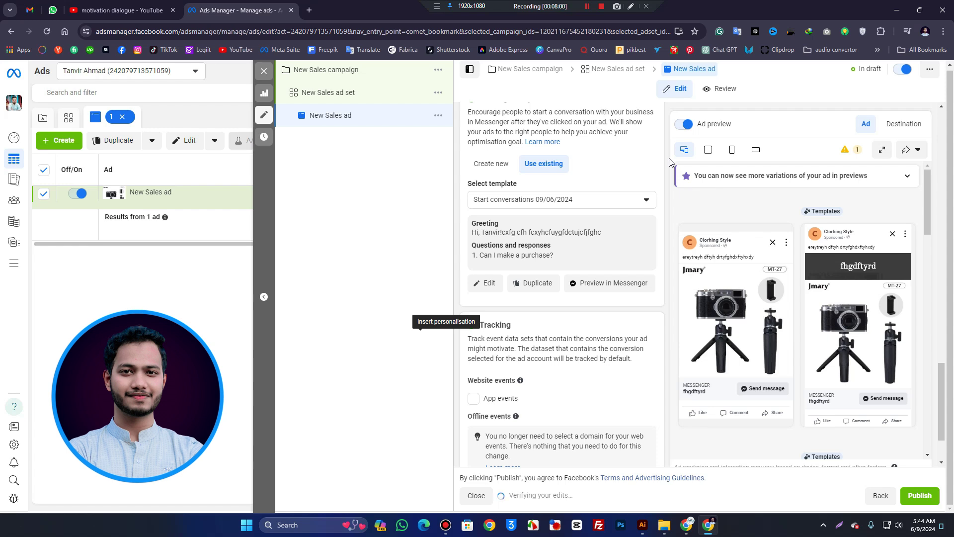
# Review the ad's tracking options, message template, Advantage+ creative, ad creative and ad setup sections
pyautogui.scroll(-3, 628, 264)
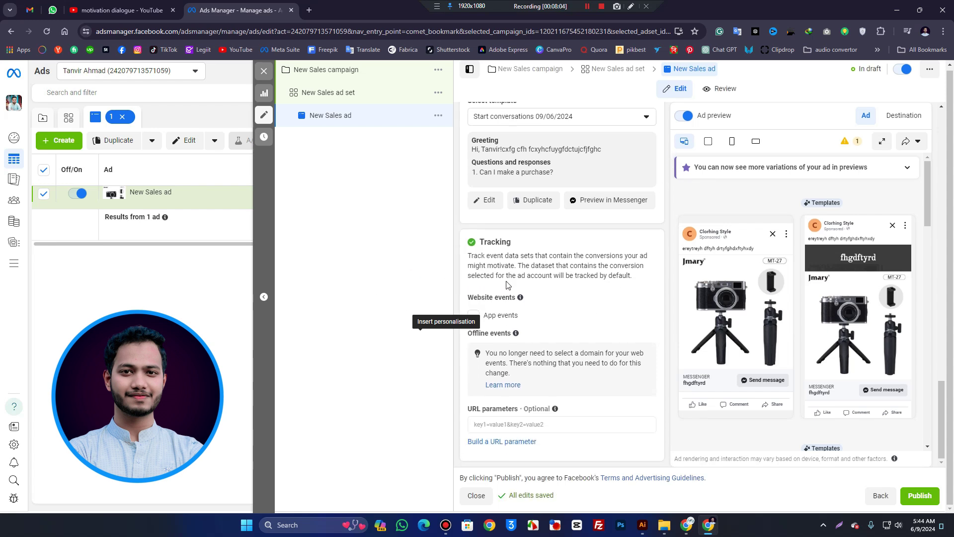
pyautogui.scroll(8, 572, 413)
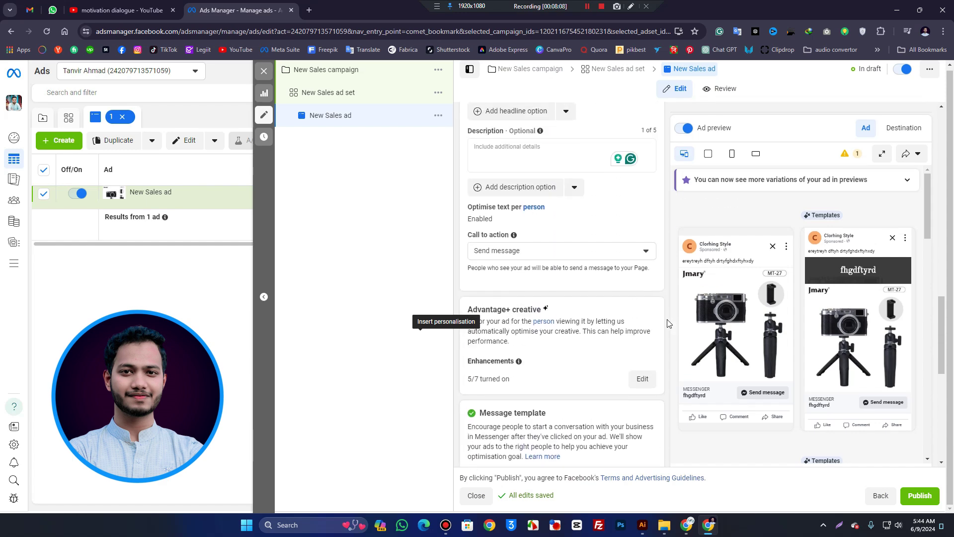
pyautogui.scroll(10, 667, 319)
pyautogui.scroll(-5, 667, 319)
pyautogui.scroll(-10, 667, 319)
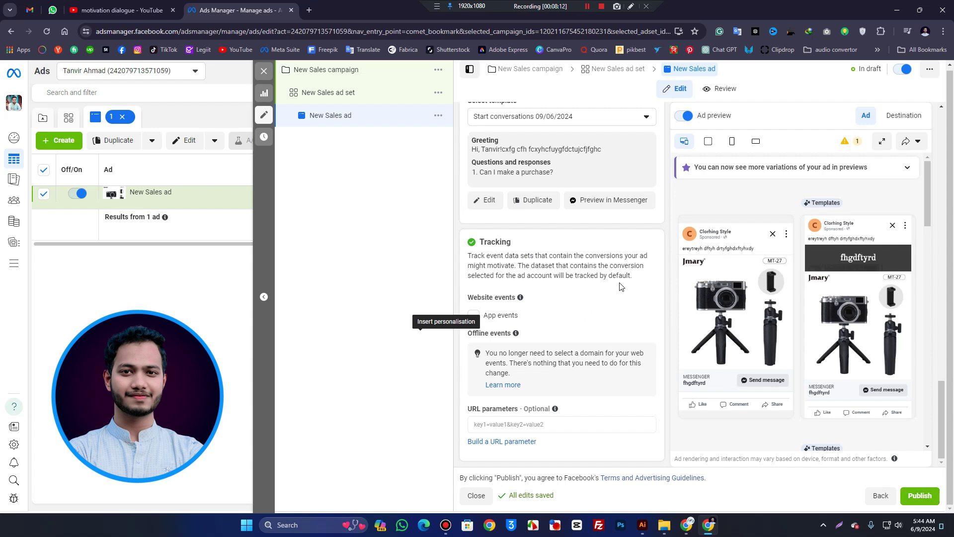
pyautogui.scroll(1, 668, 245)
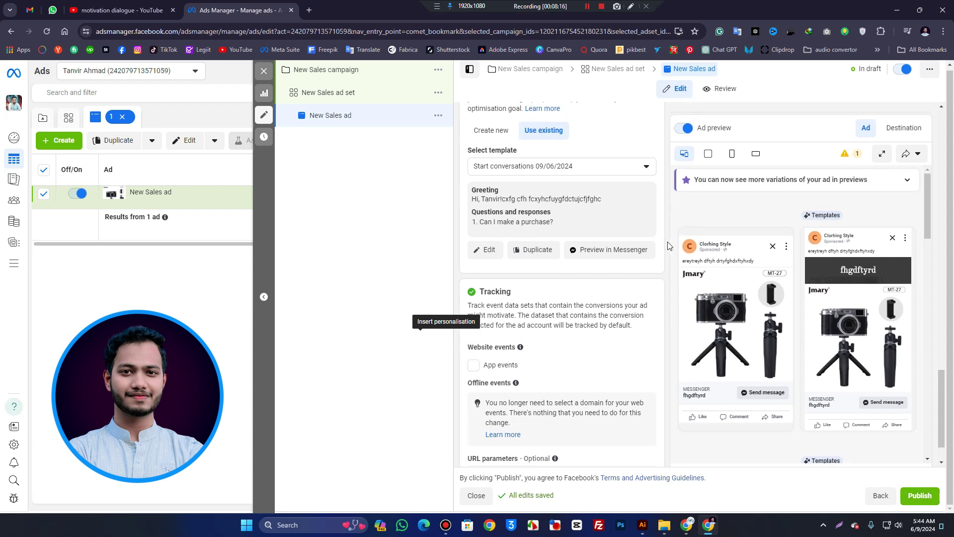
pyautogui.scroll(3, 668, 245)
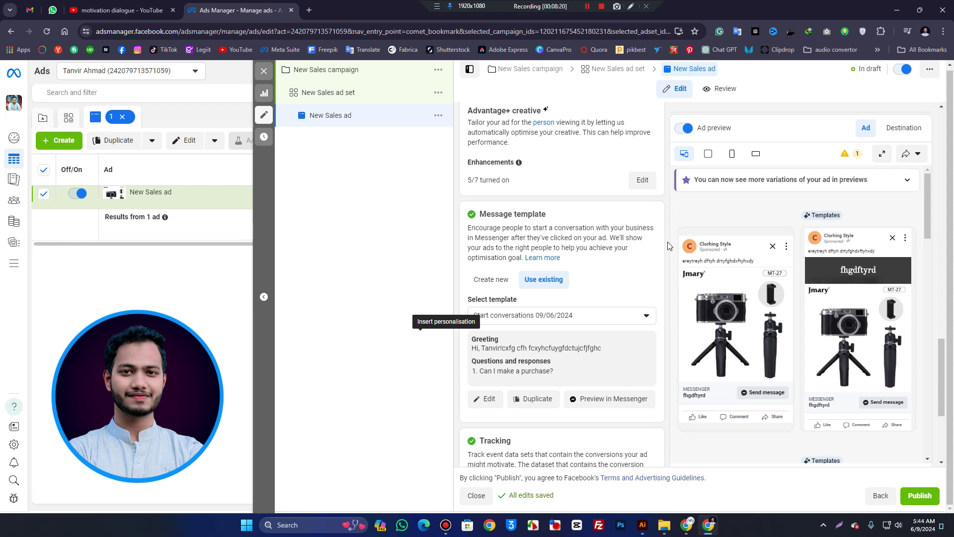
pyautogui.scroll(7, 668, 245)
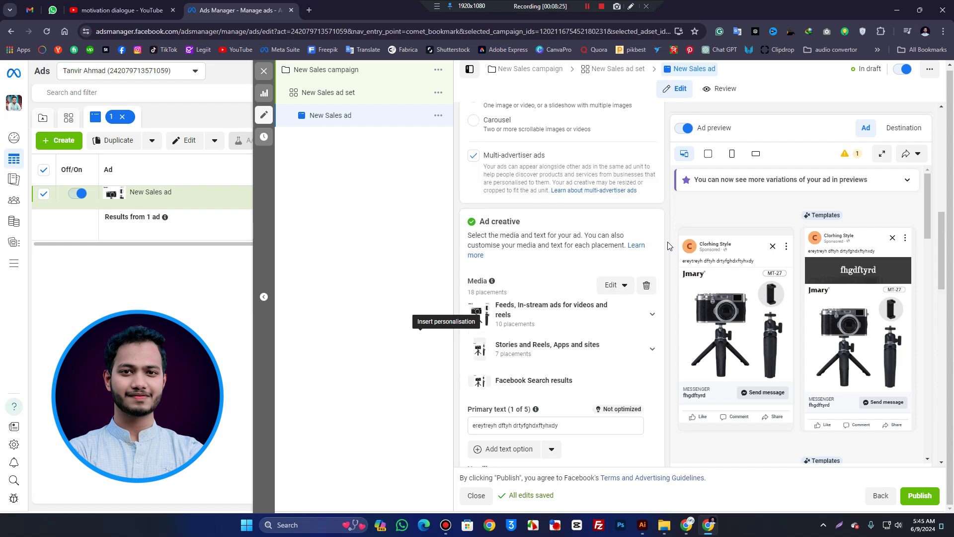
pyautogui.scroll(5, 668, 245)
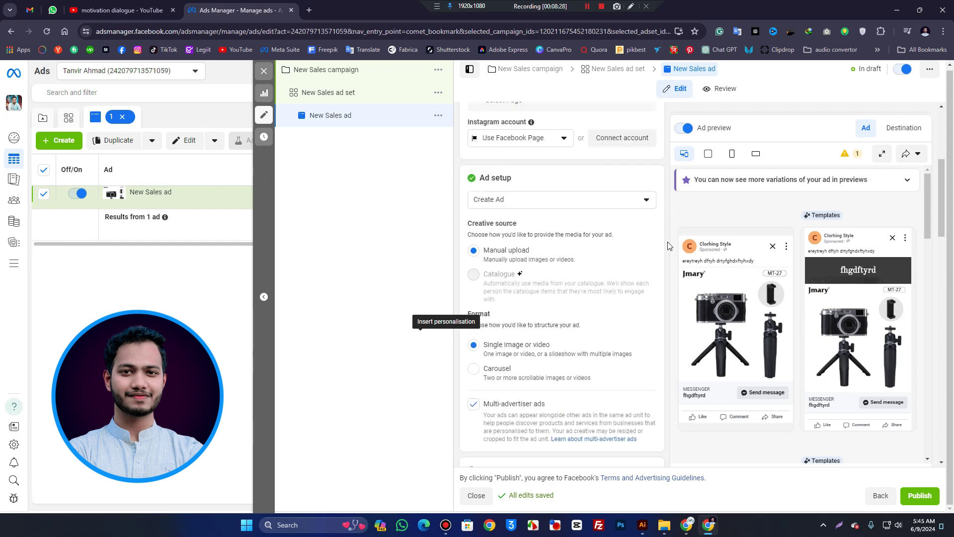